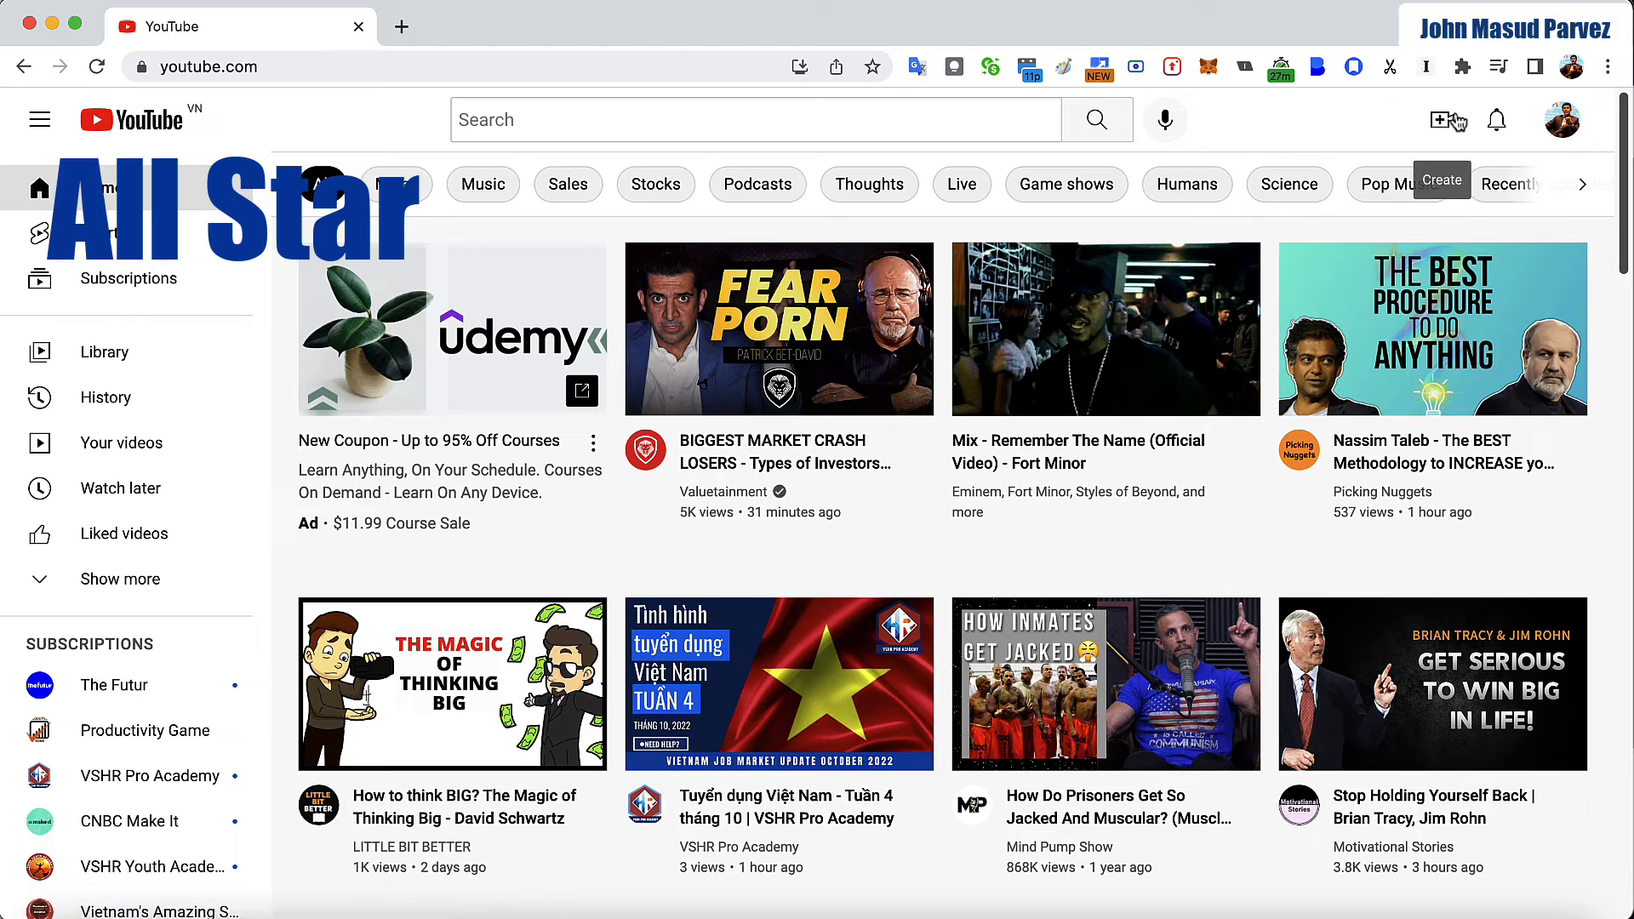
- Open YouTube's video upload page
left_click(1446, 125)
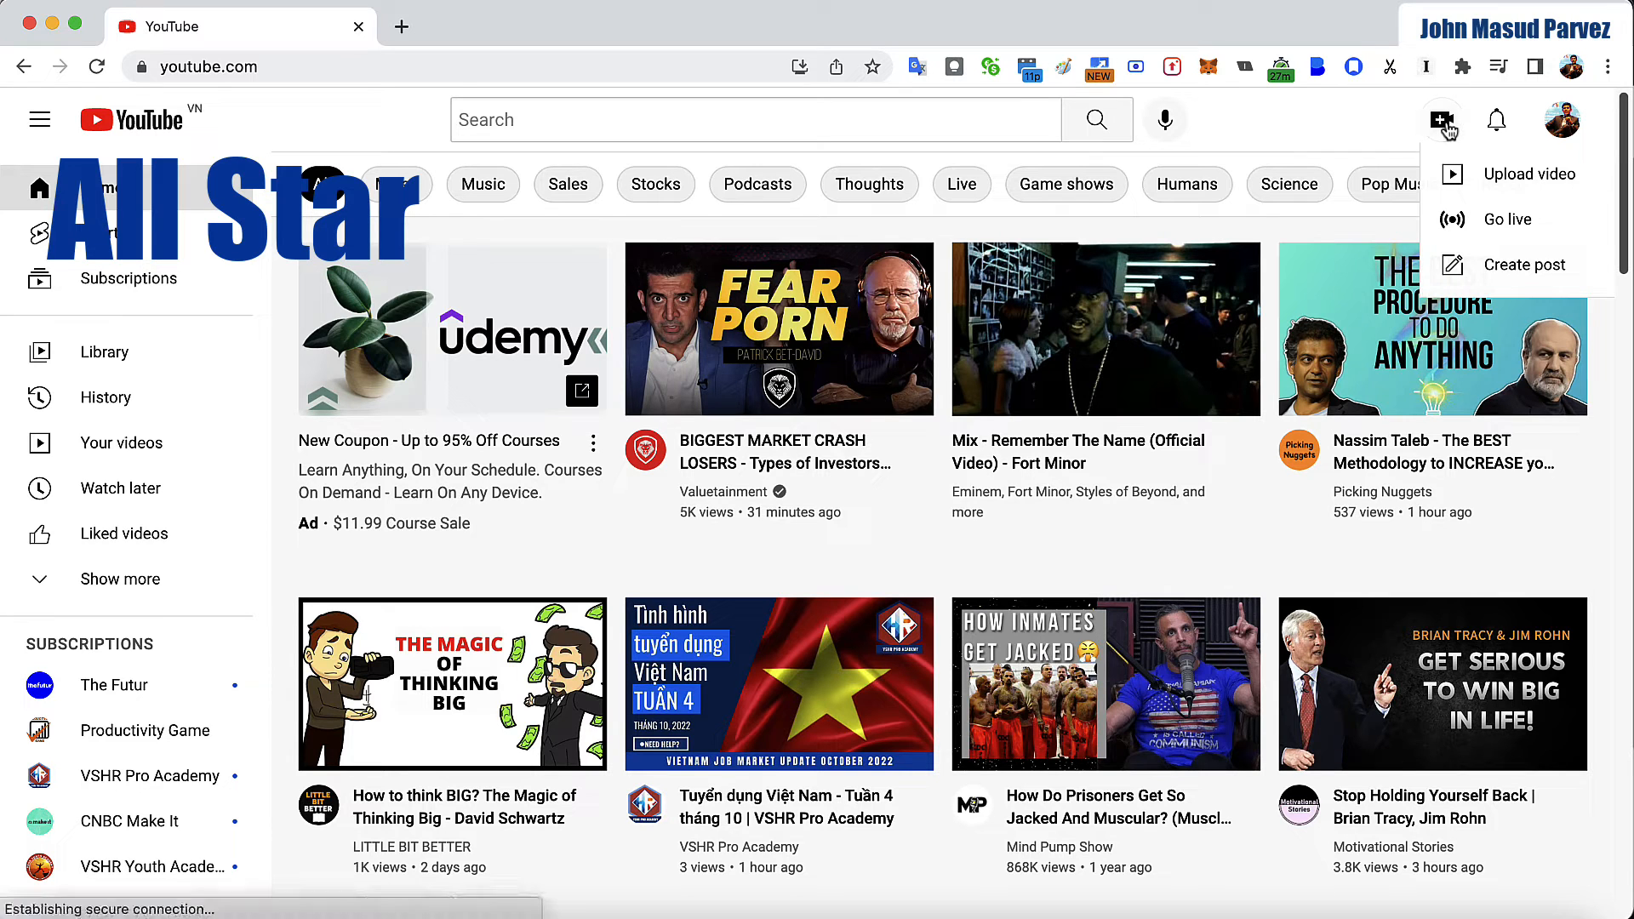
left_click(1524, 189)
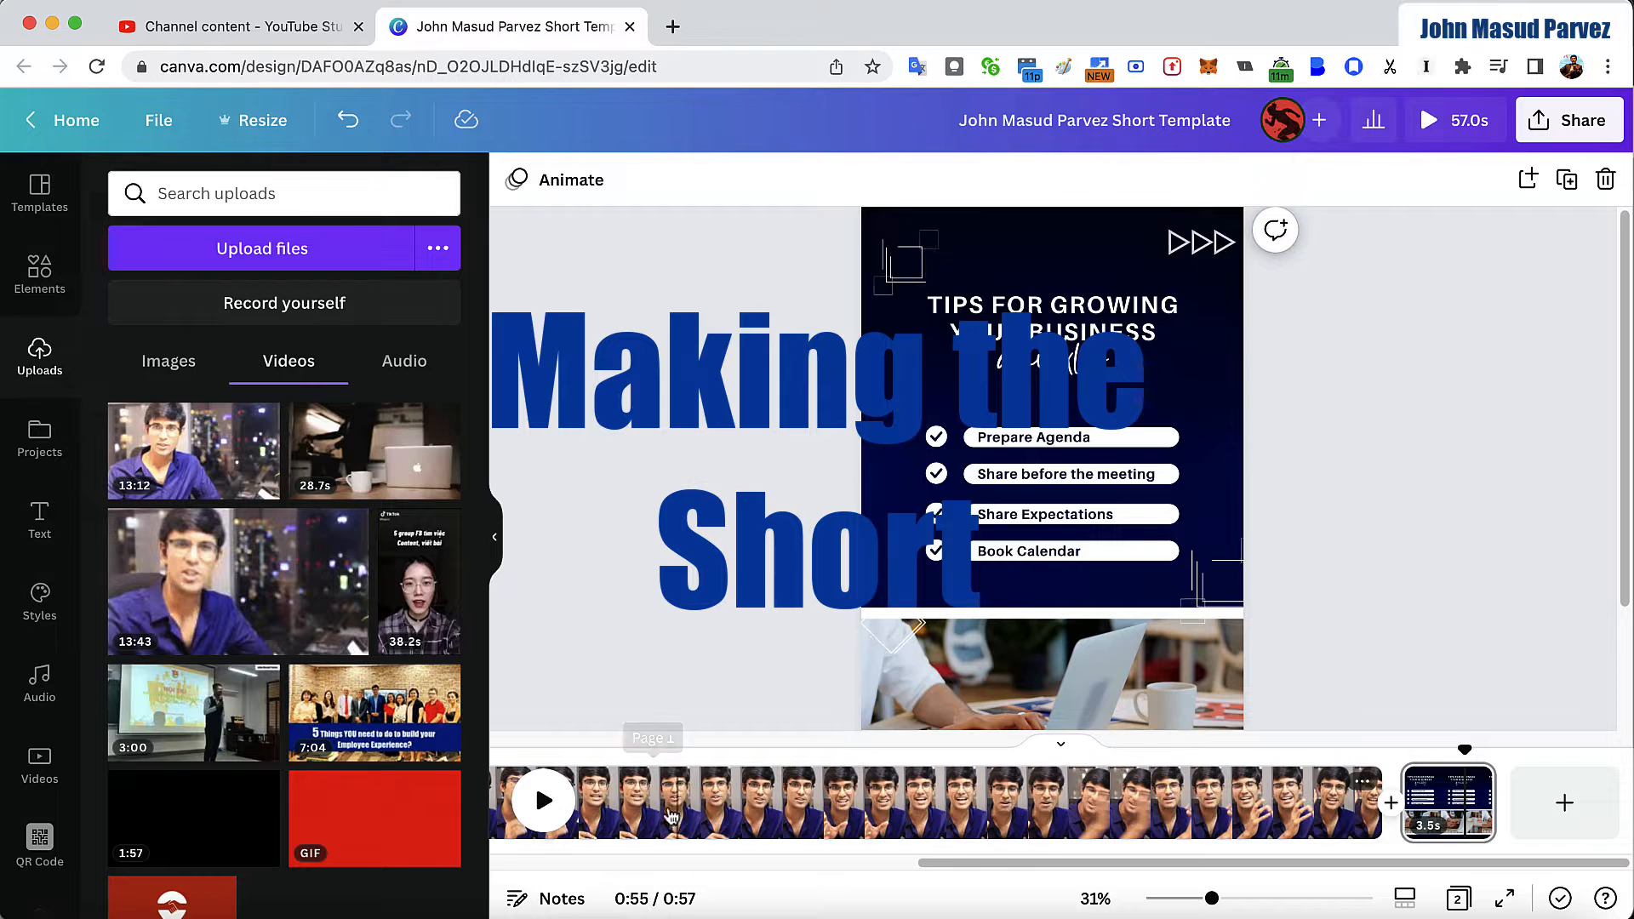
- Examine the short template's custom resize dimensions and the list of formats available for a new design
left_click(256, 122)
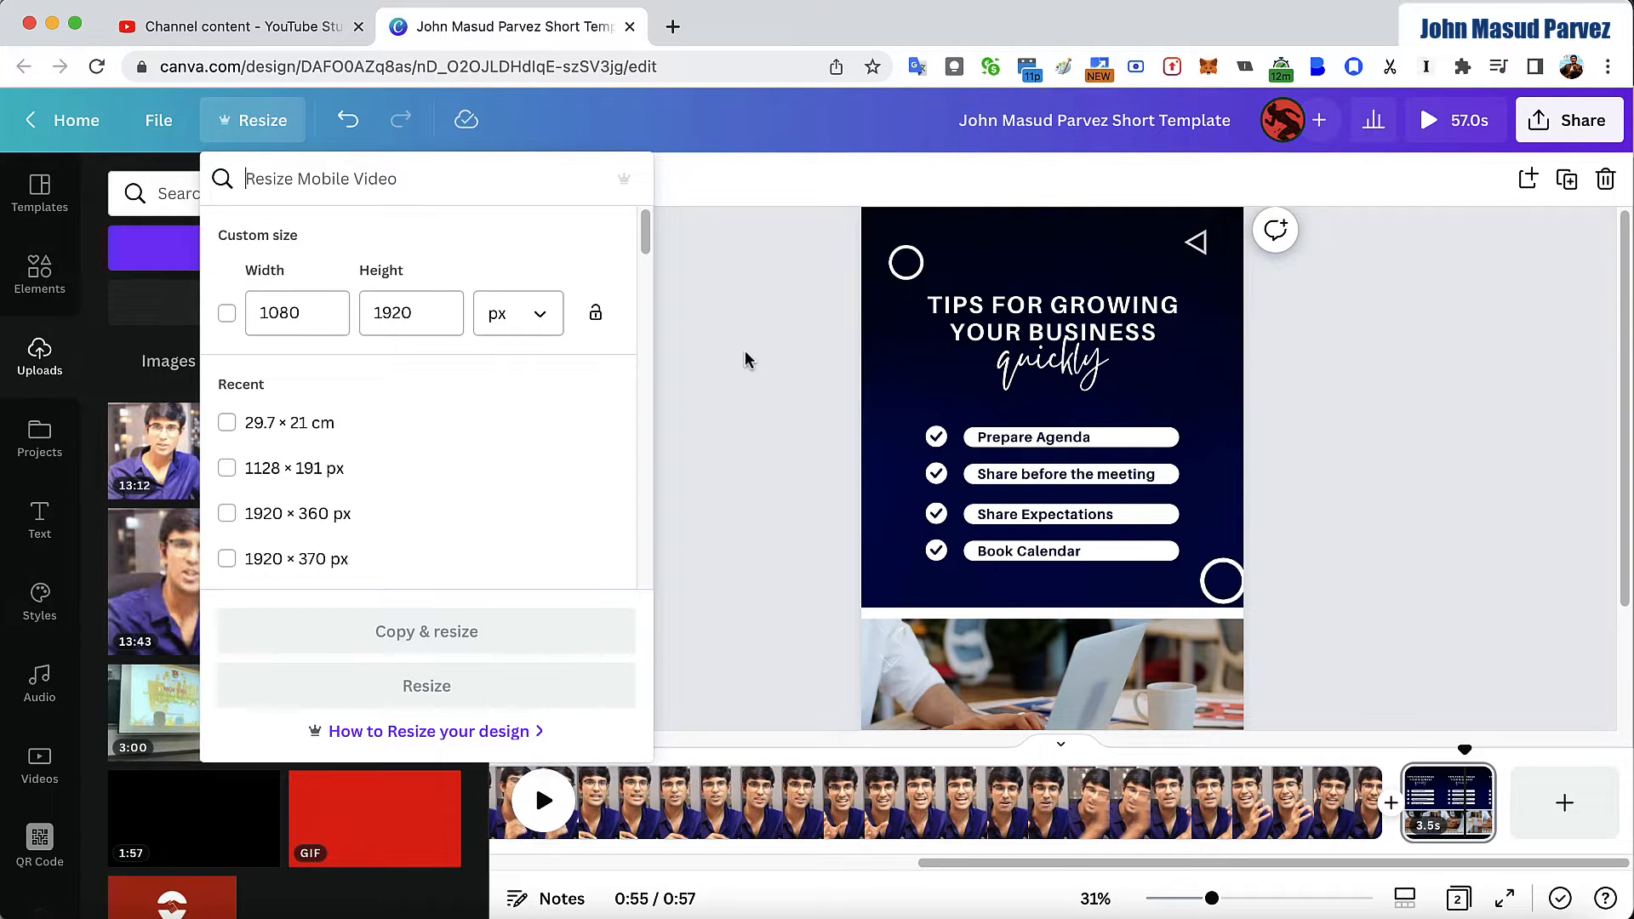
left_click(759, 366)
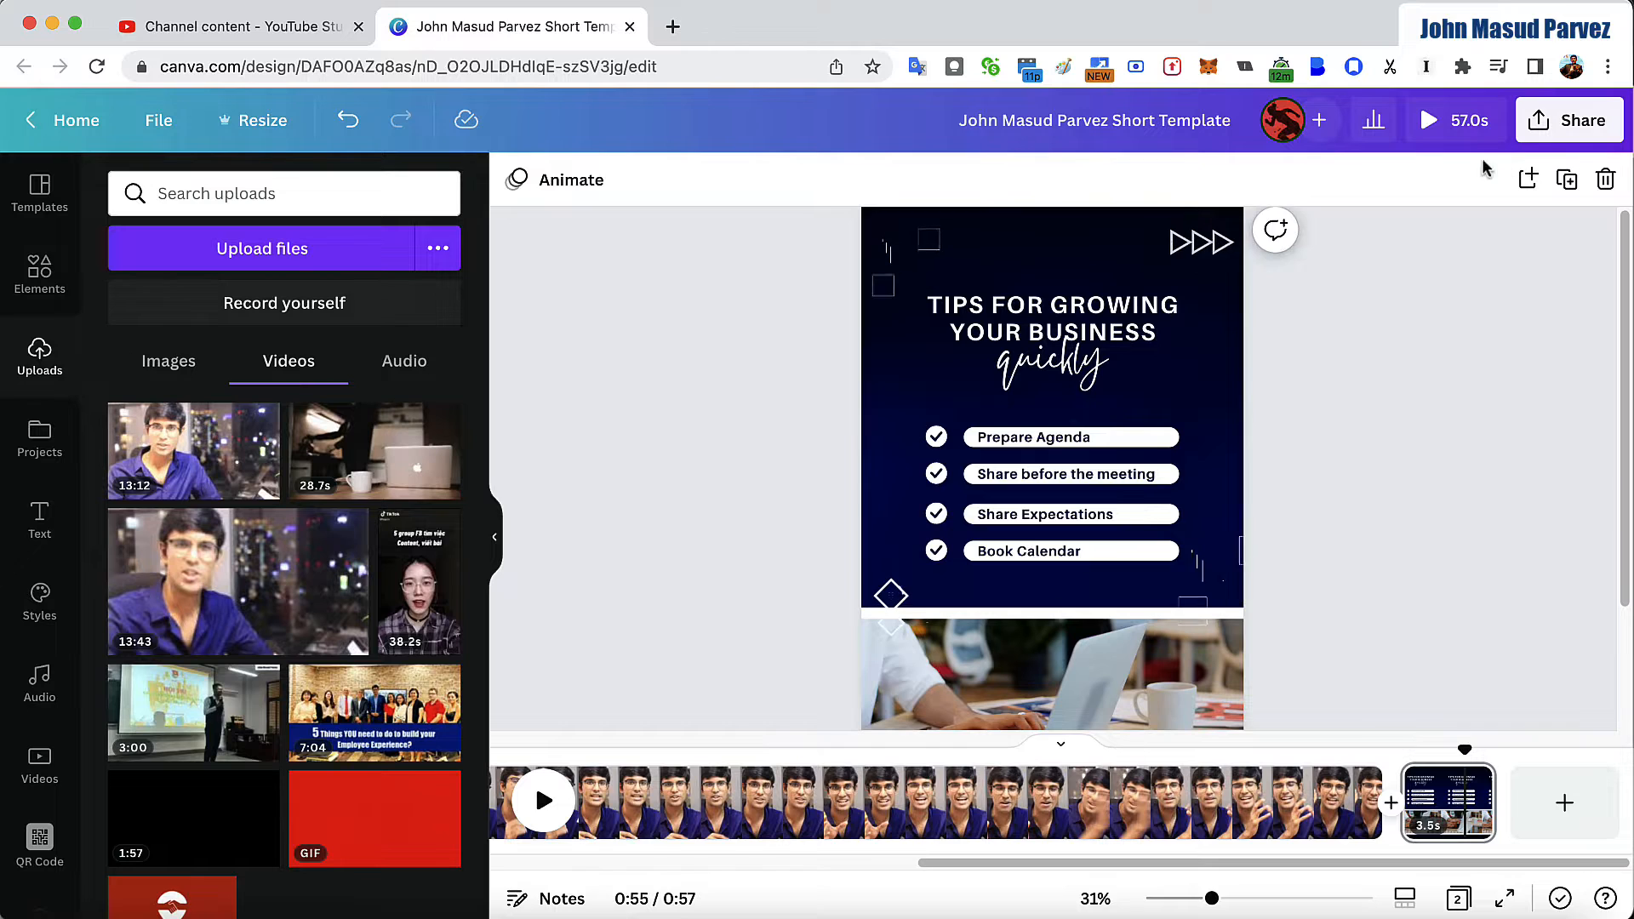
left_click(160, 120)
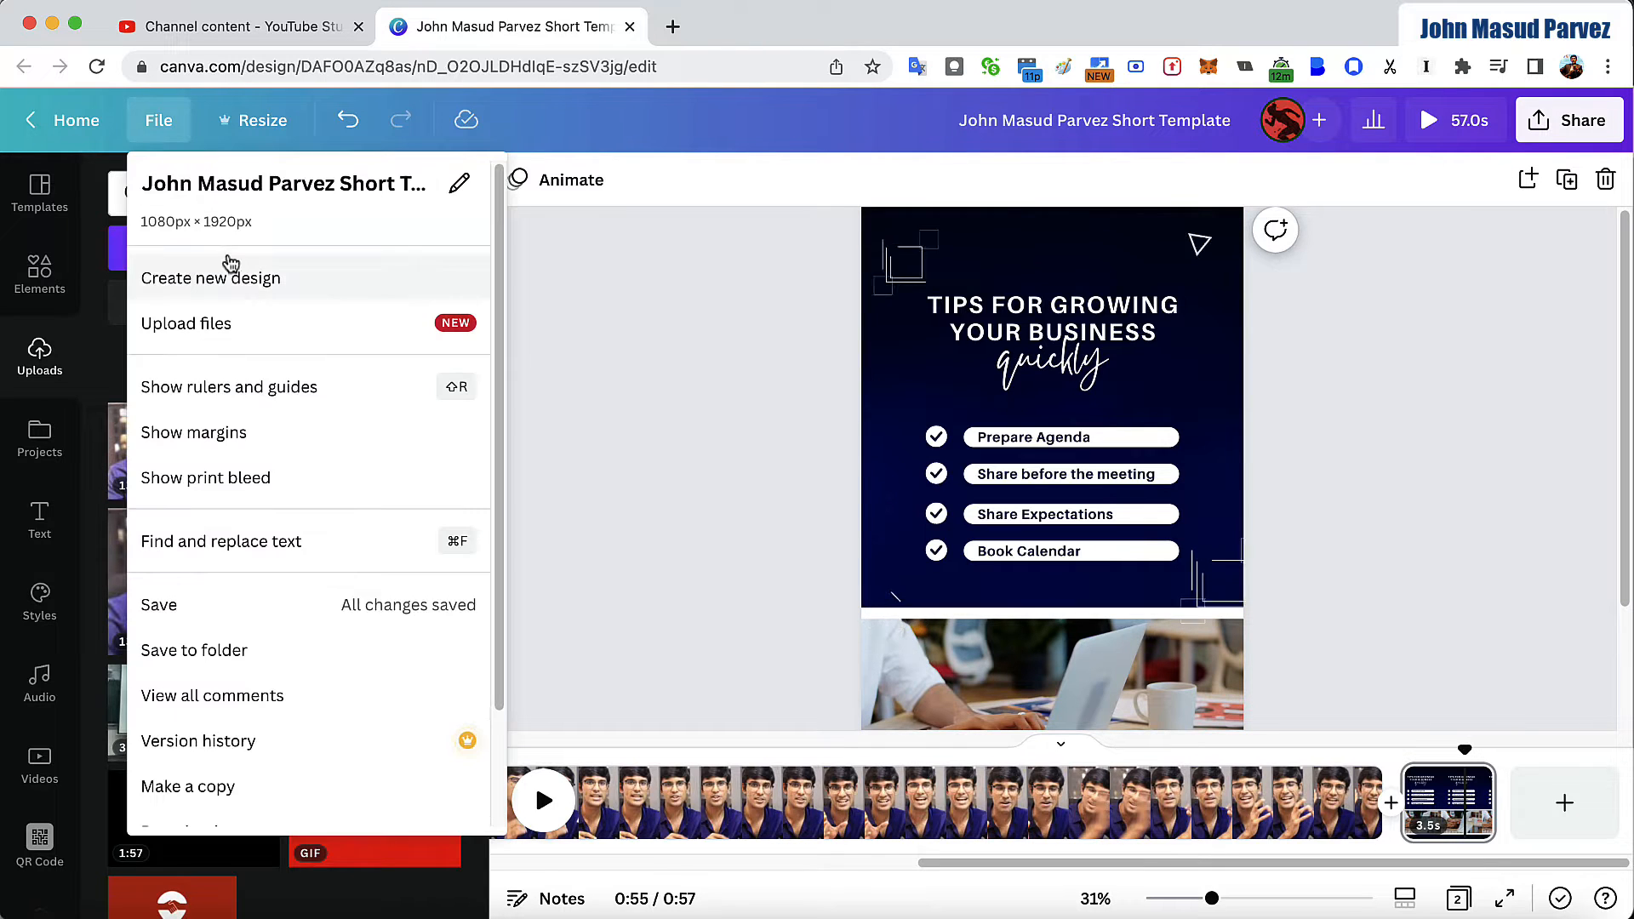
left_click(235, 281)
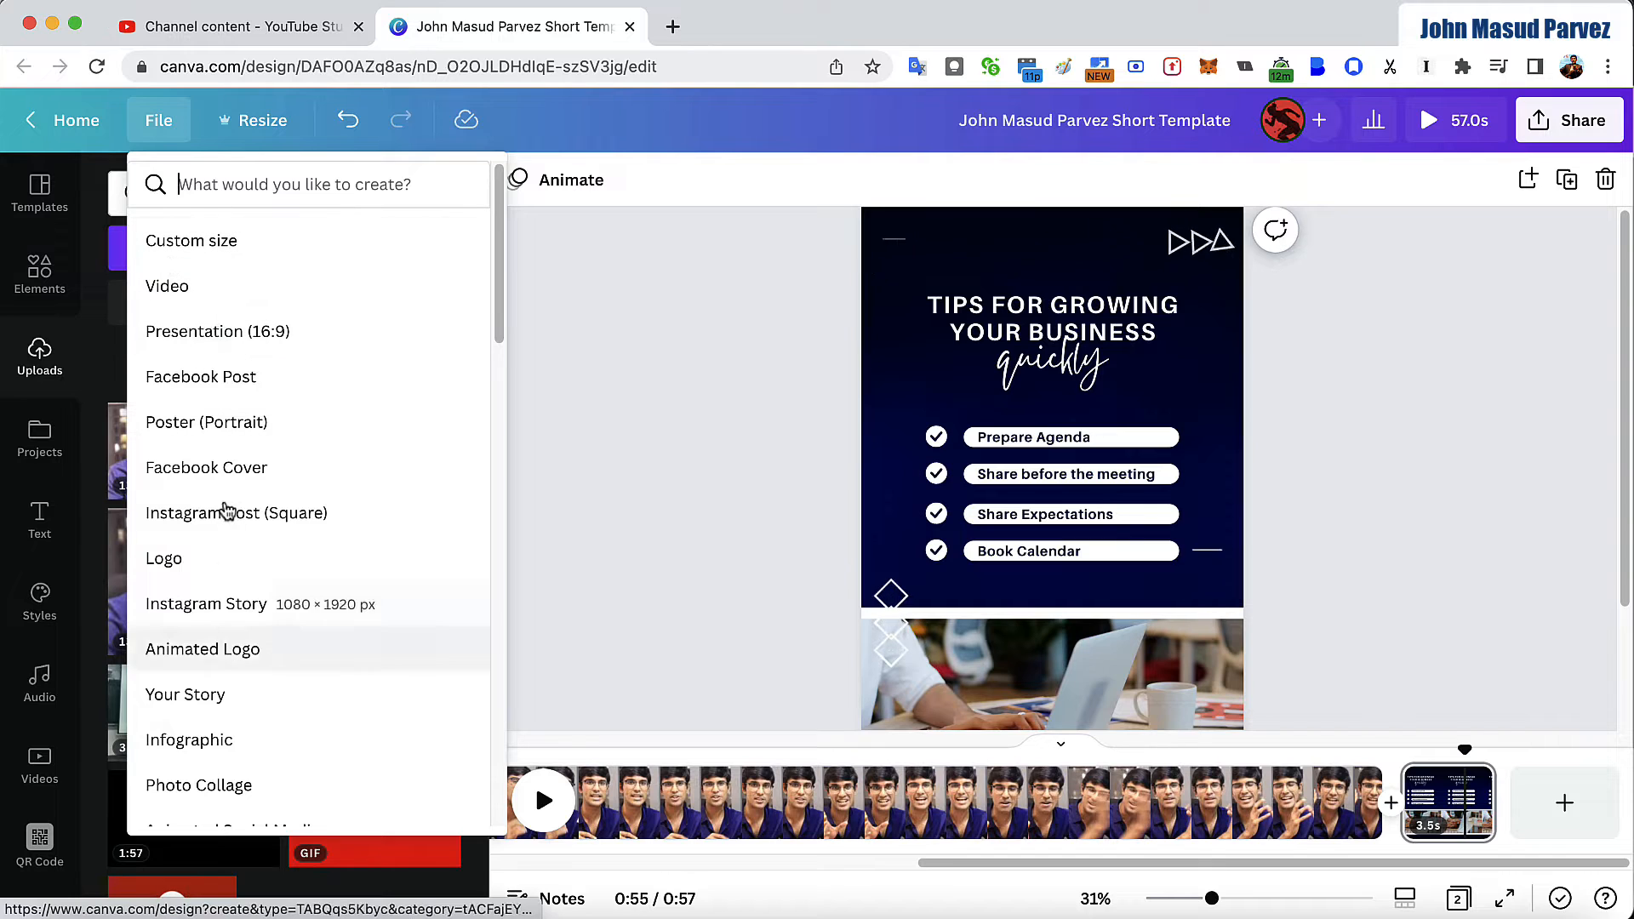
left_click(514, 306)
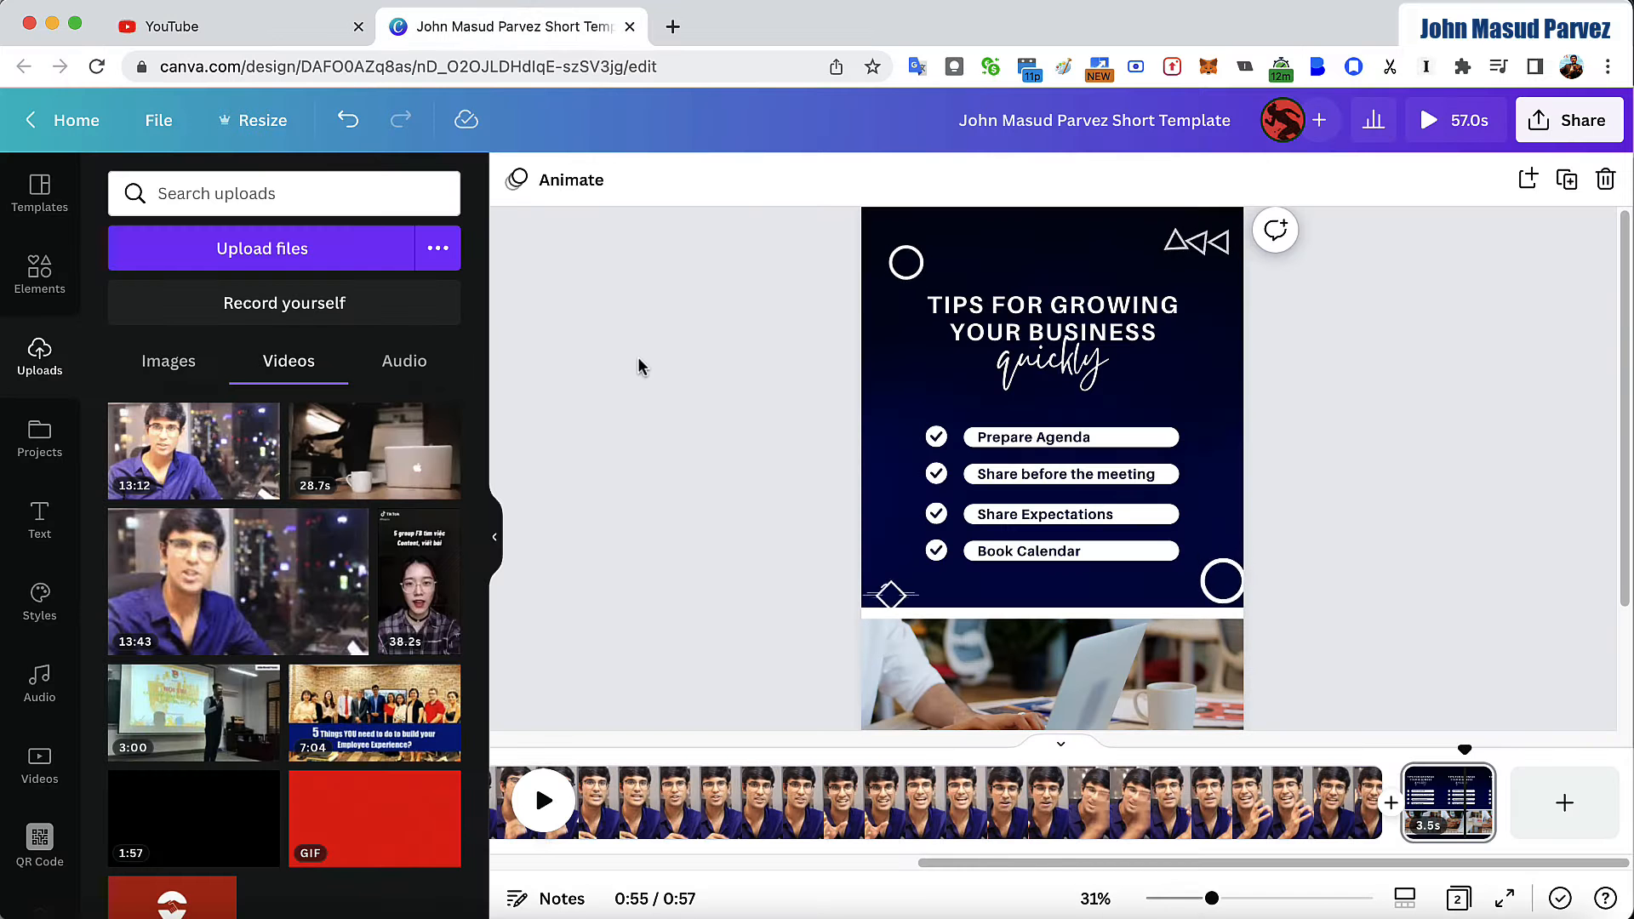
- View the sharing and download options for the short template design
left_click(1578, 125)
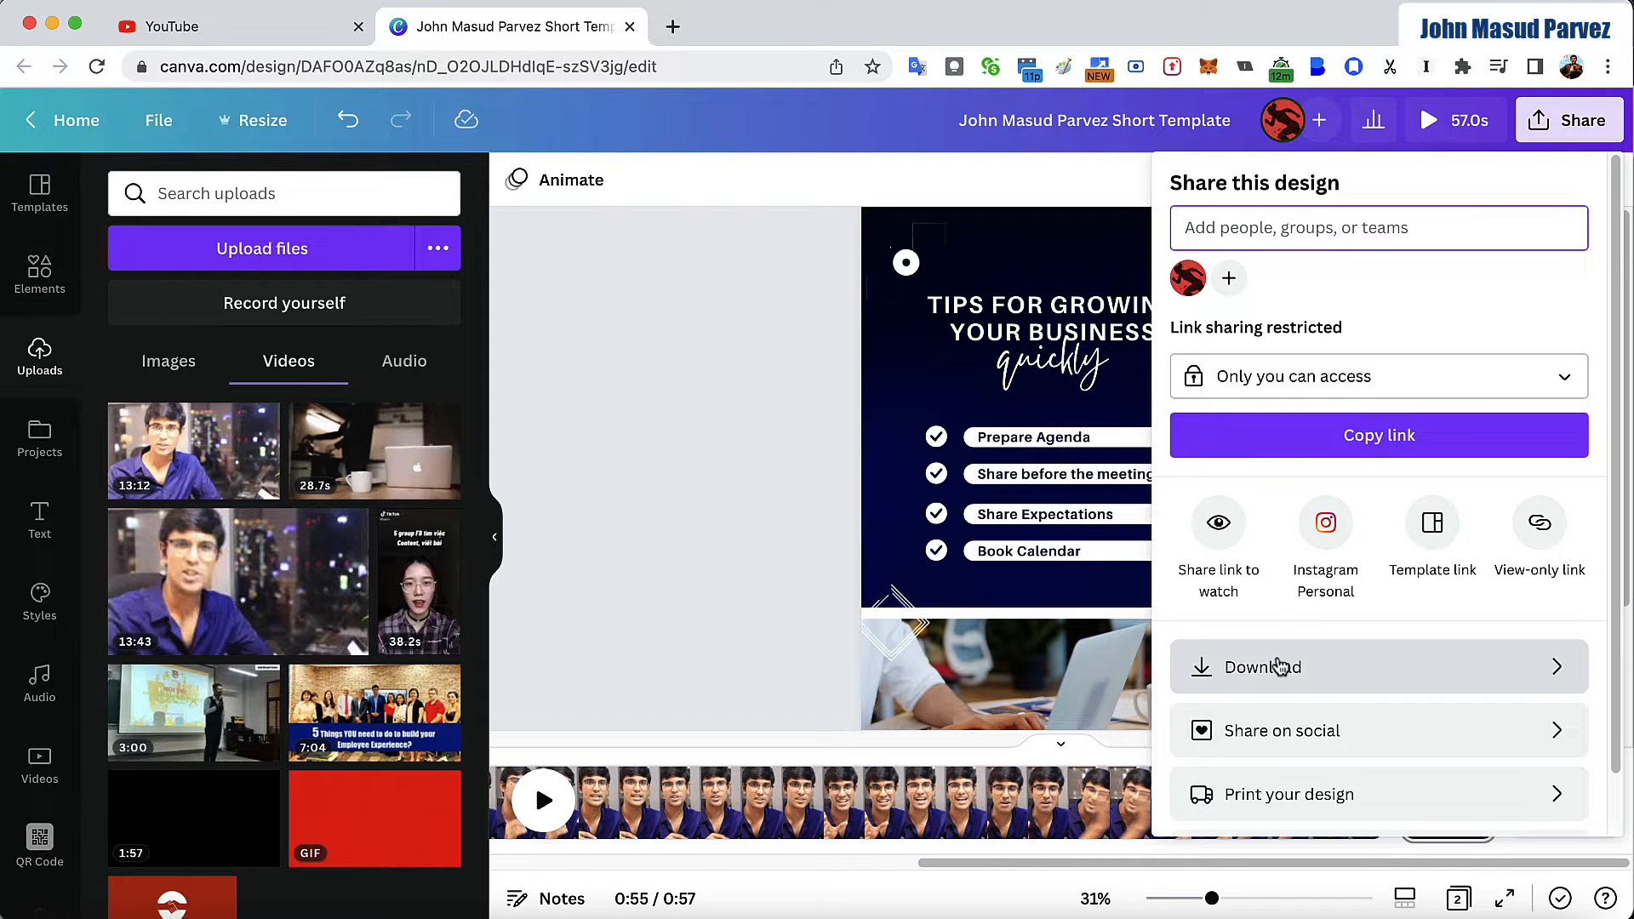
left_click(1284, 667)
left_click(1259, 502)
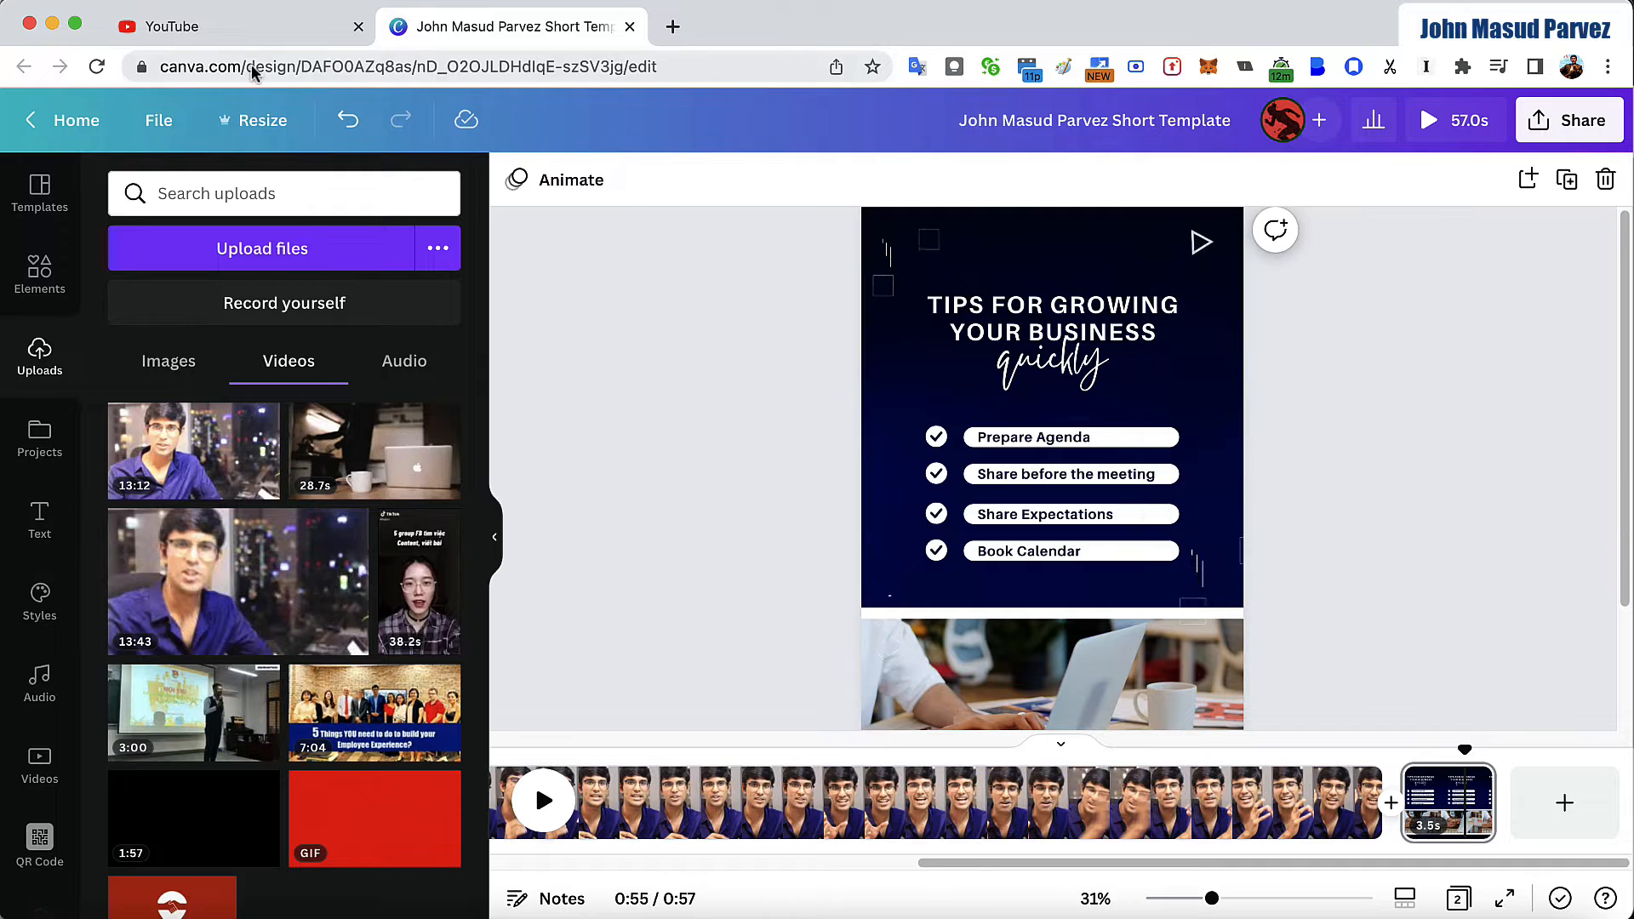
- Switch to YouTube and start a new video upload
left_click(237, 30)
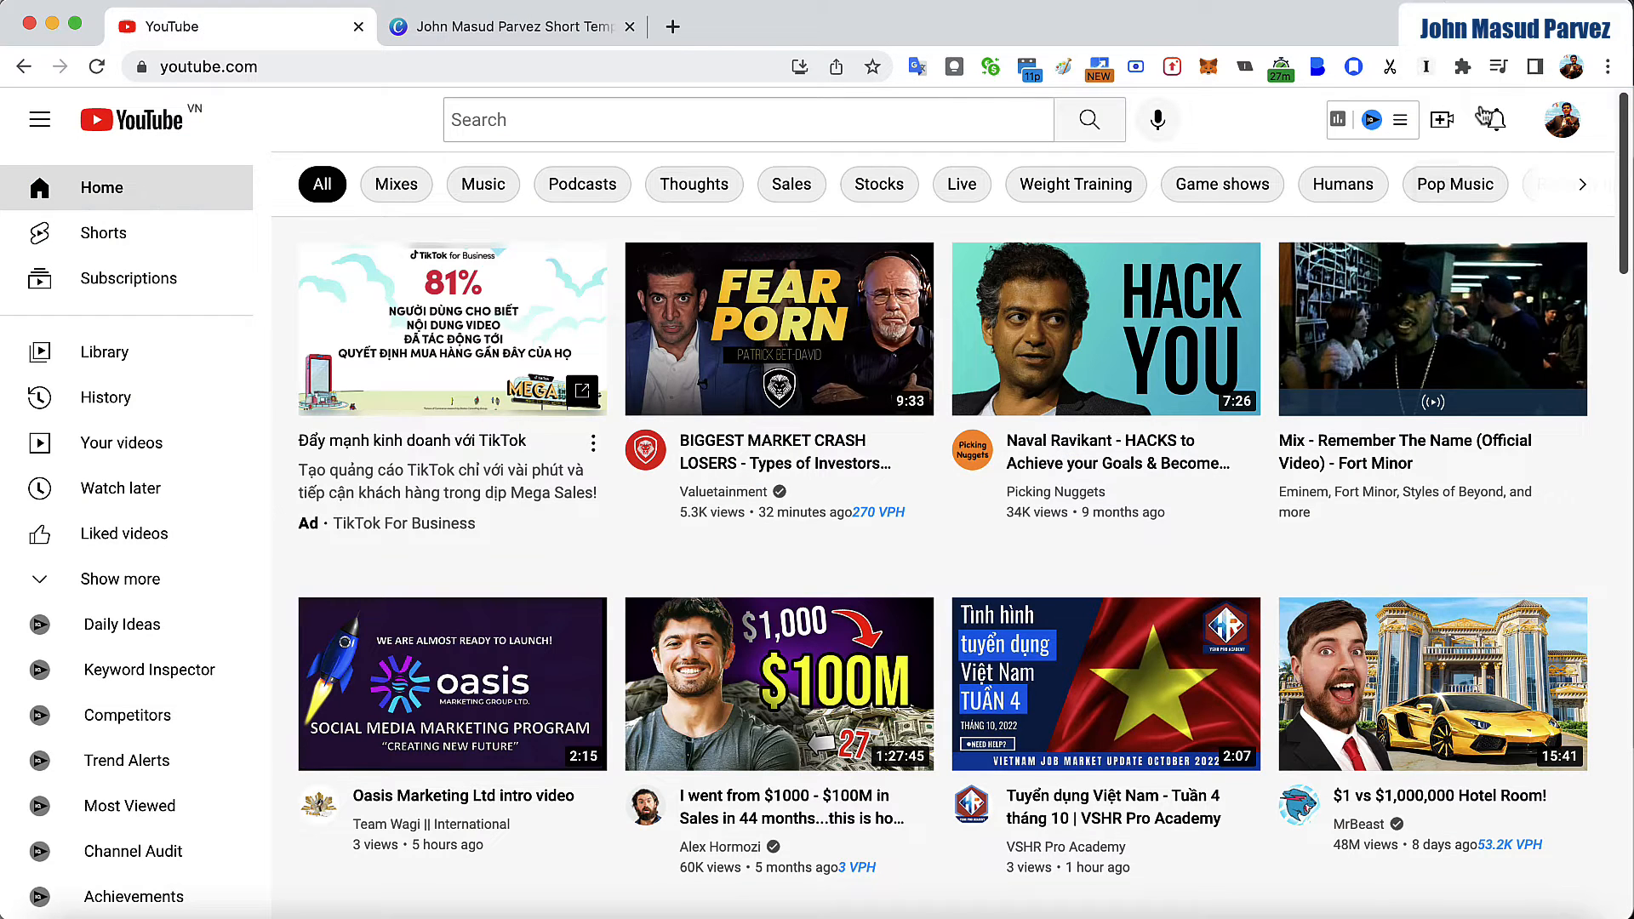
left_click(1441, 119)
left_click(1506, 177)
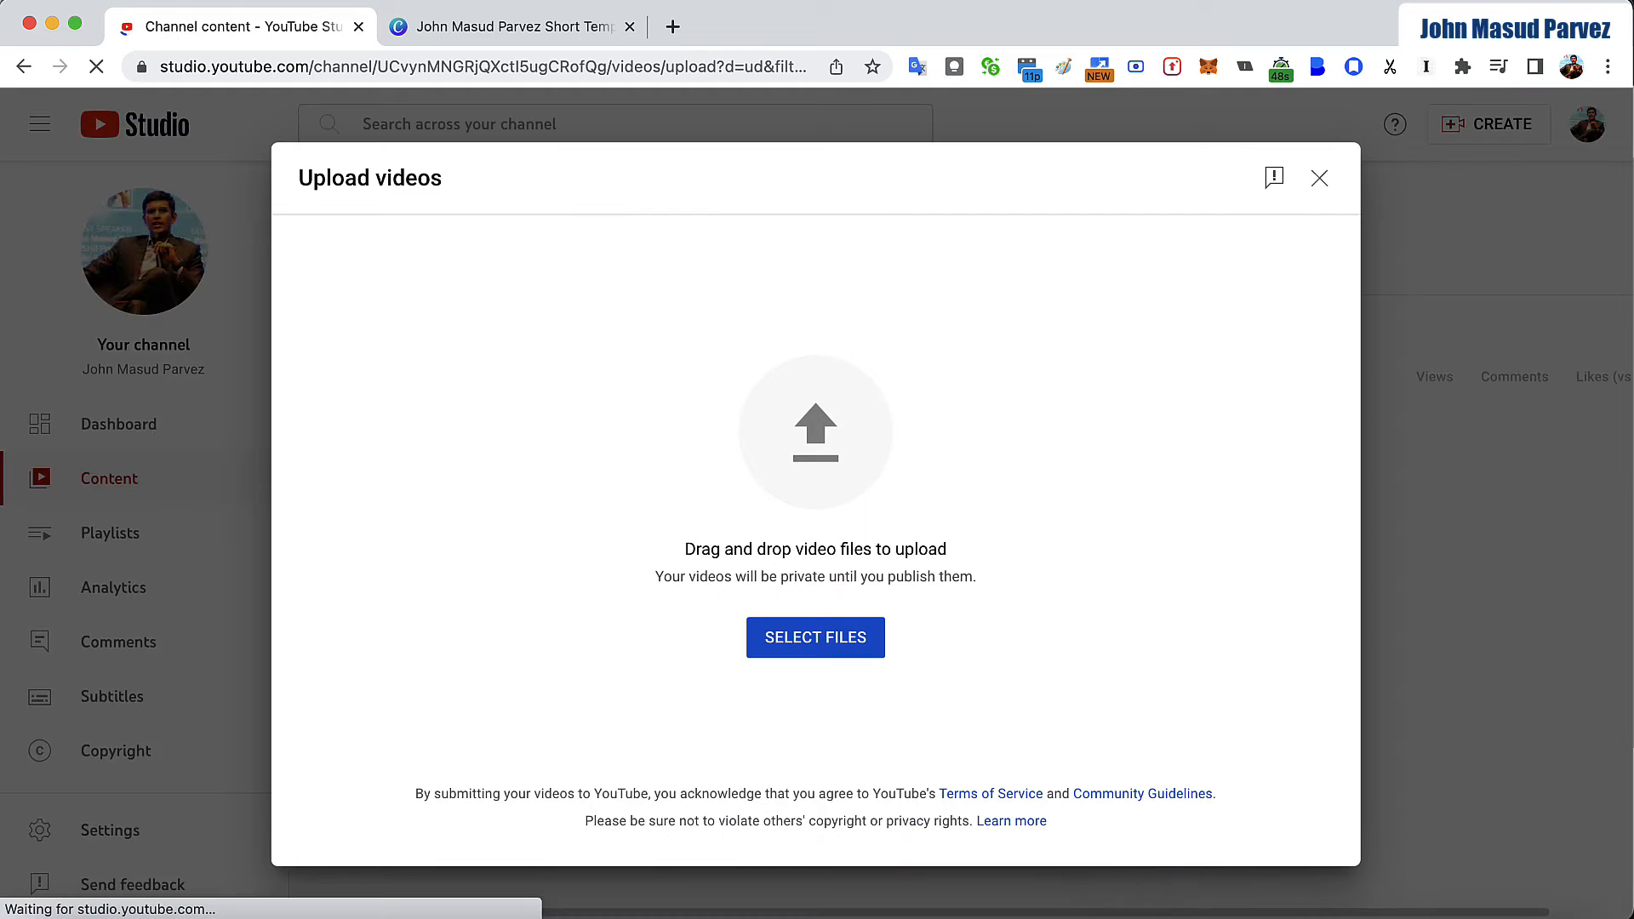
- Upload the video file "Use meeting agenda to improve meeting productivity.mp4" from the Downloads folder
left_click(61, 915)
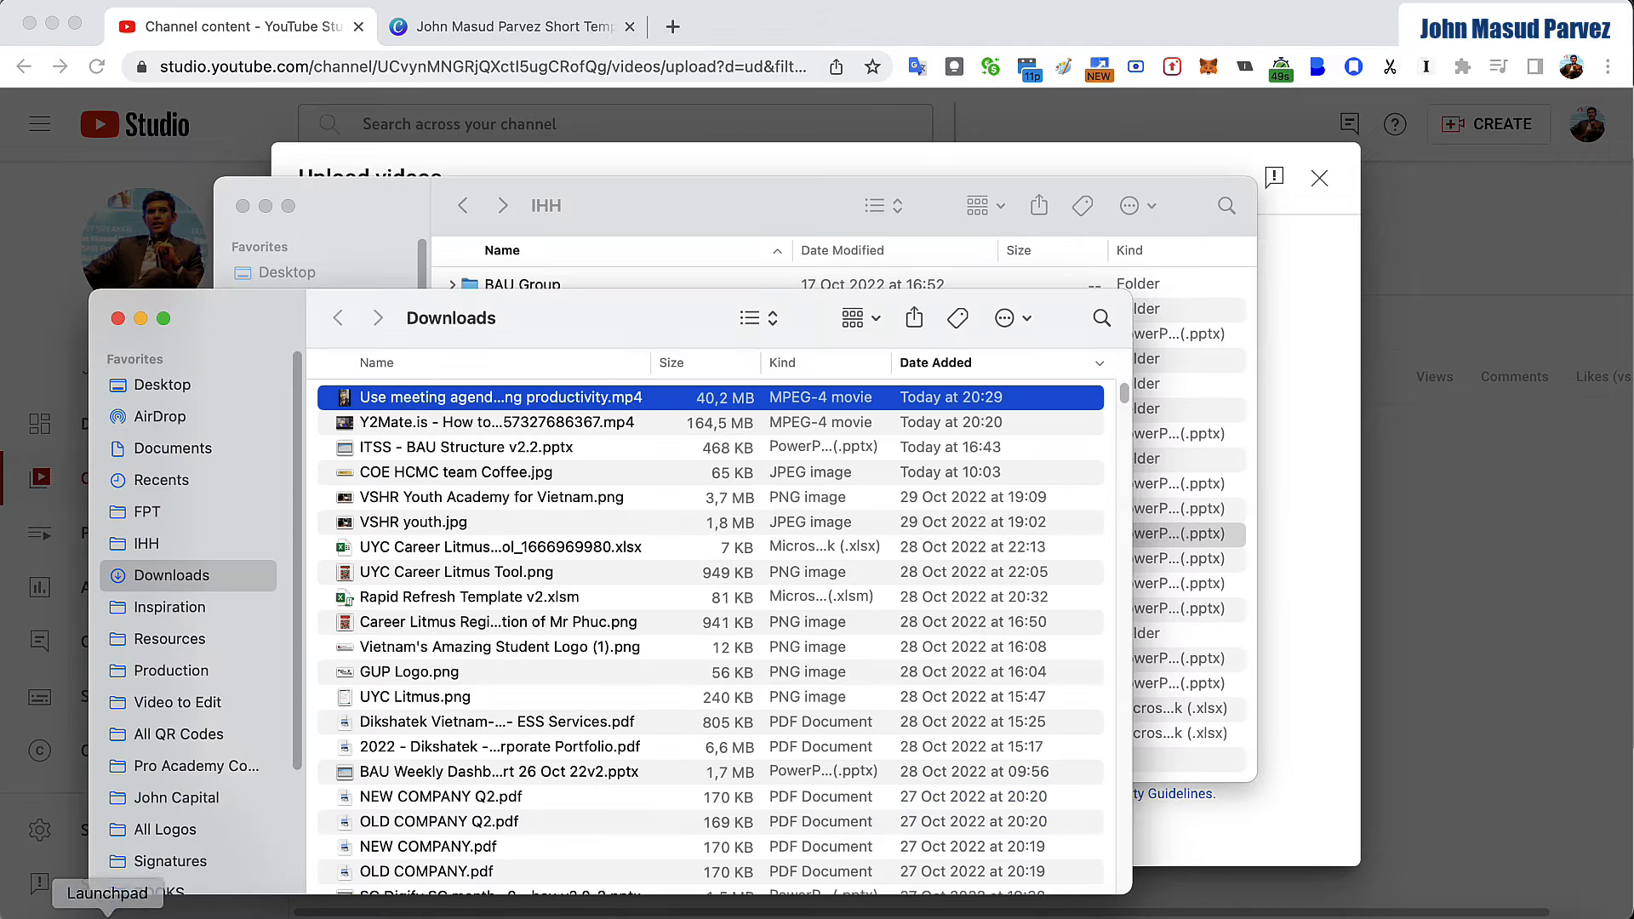
left_click_drag(574, 337, 0, 51)
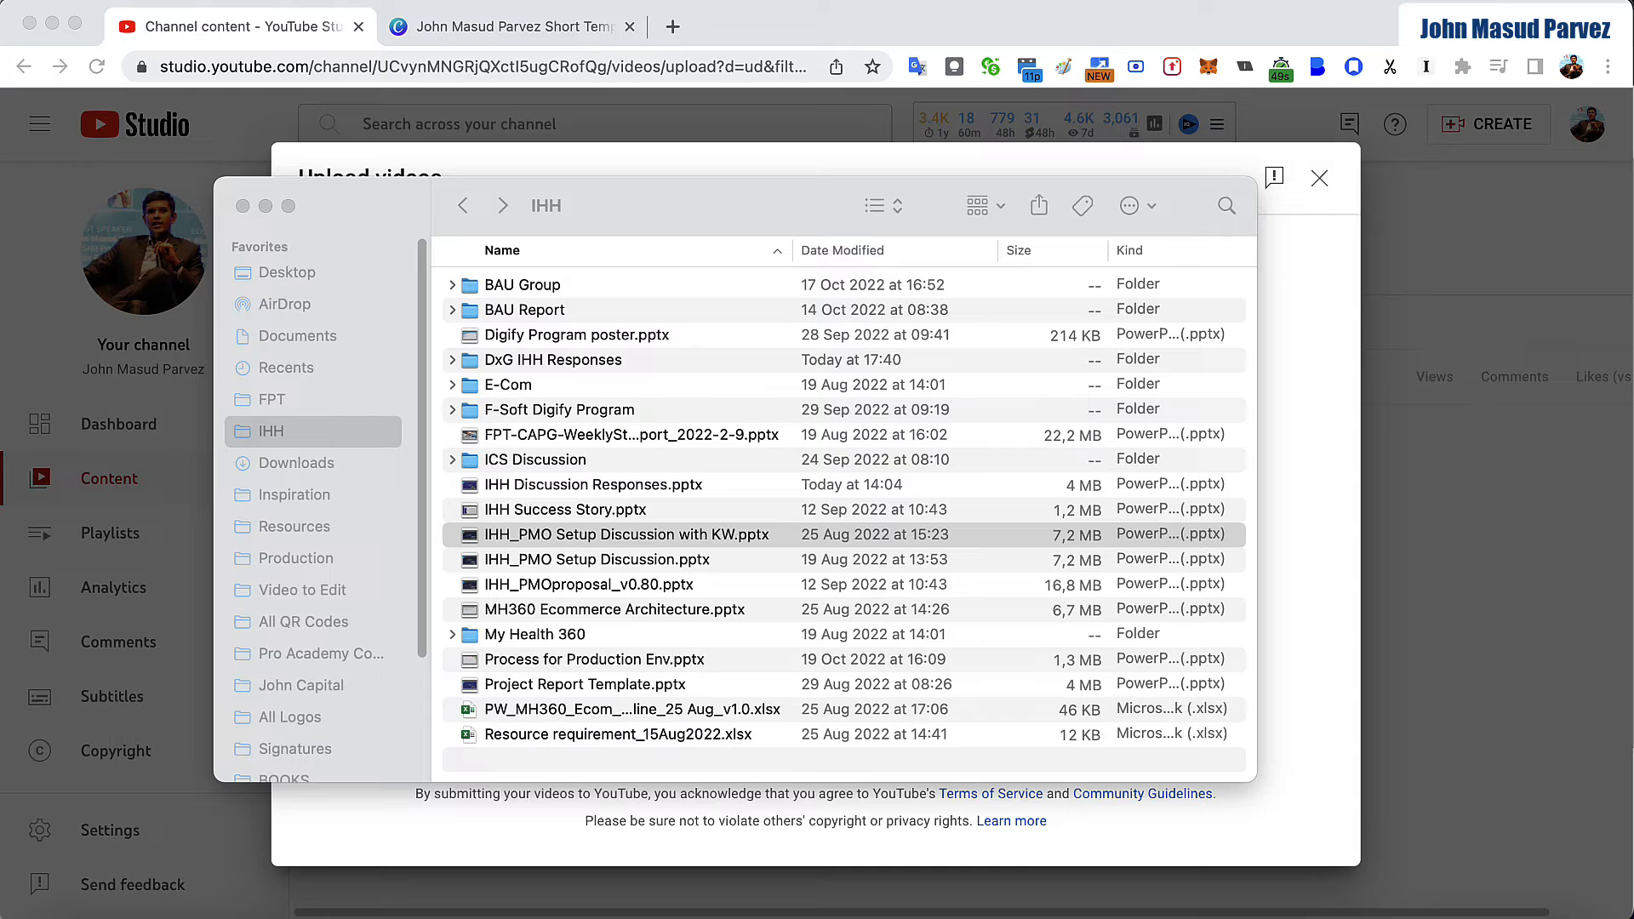
left_click_drag(0, 821, 381, 838)
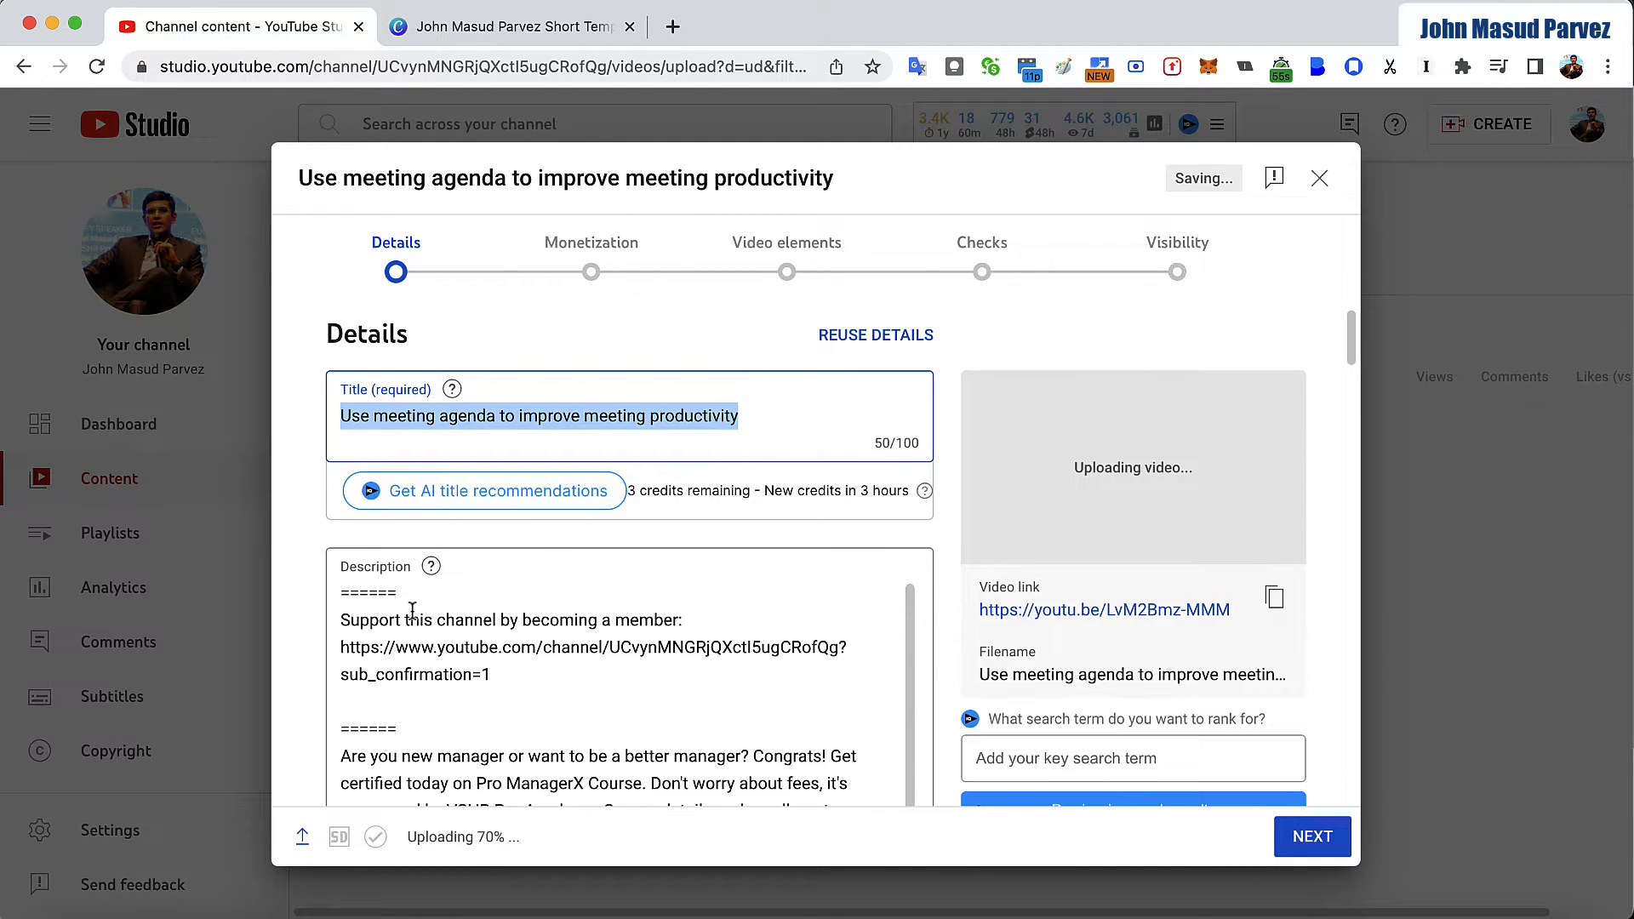
- Add the suggested hashtag #shorts on a new line at the very beginning of the video description
left_click(343, 638)
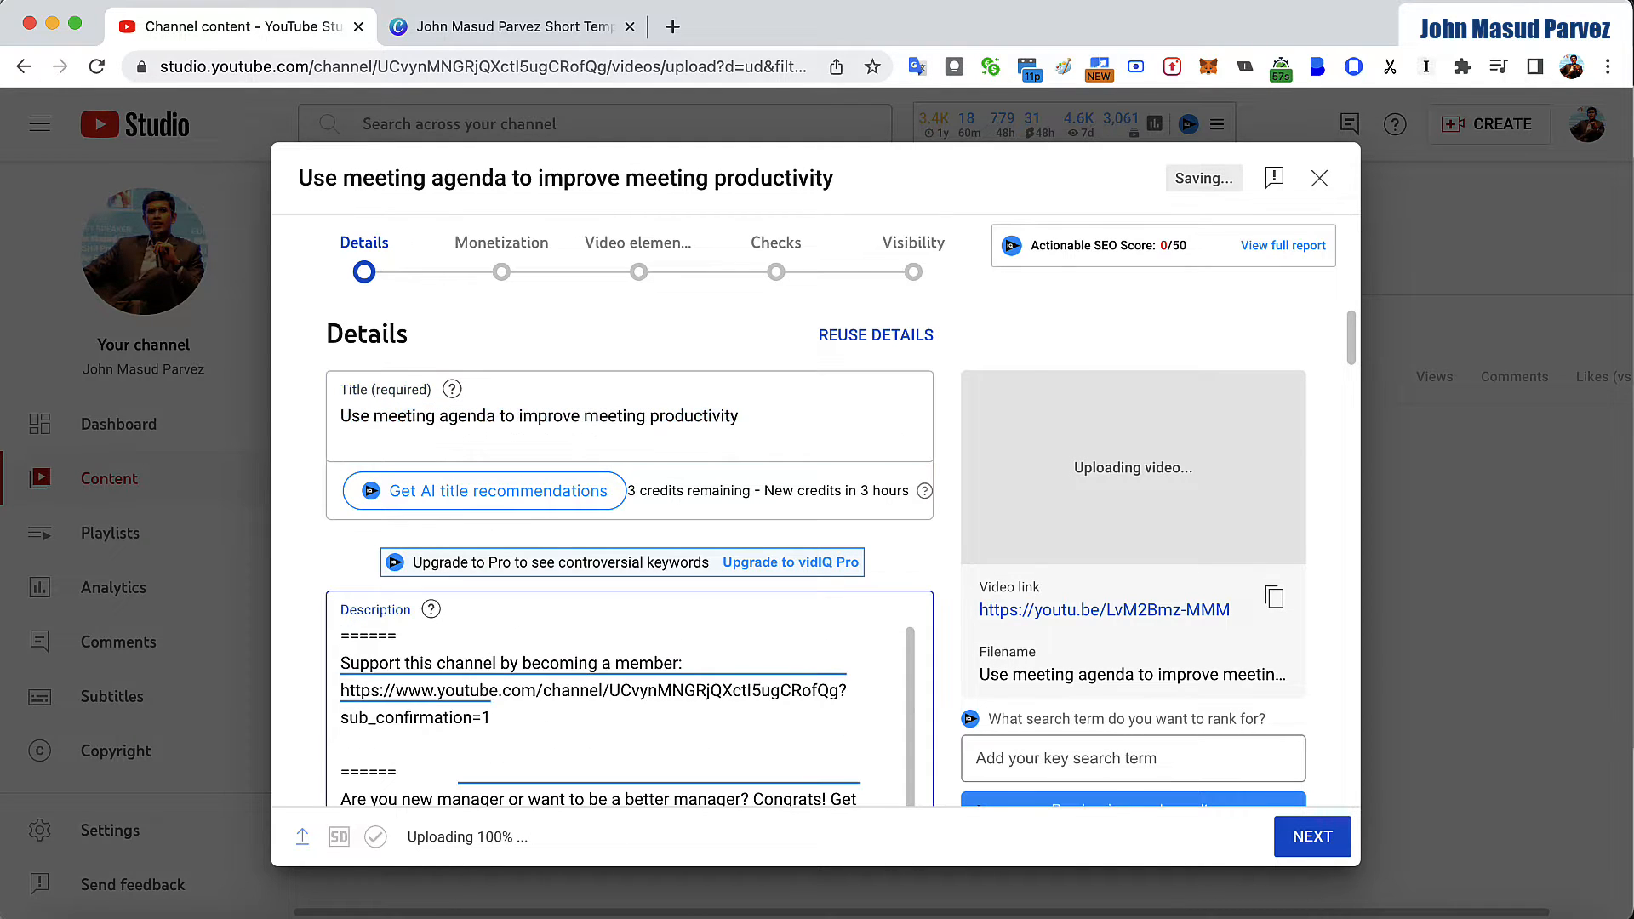
key("Return")
key("Return")
key("Return")
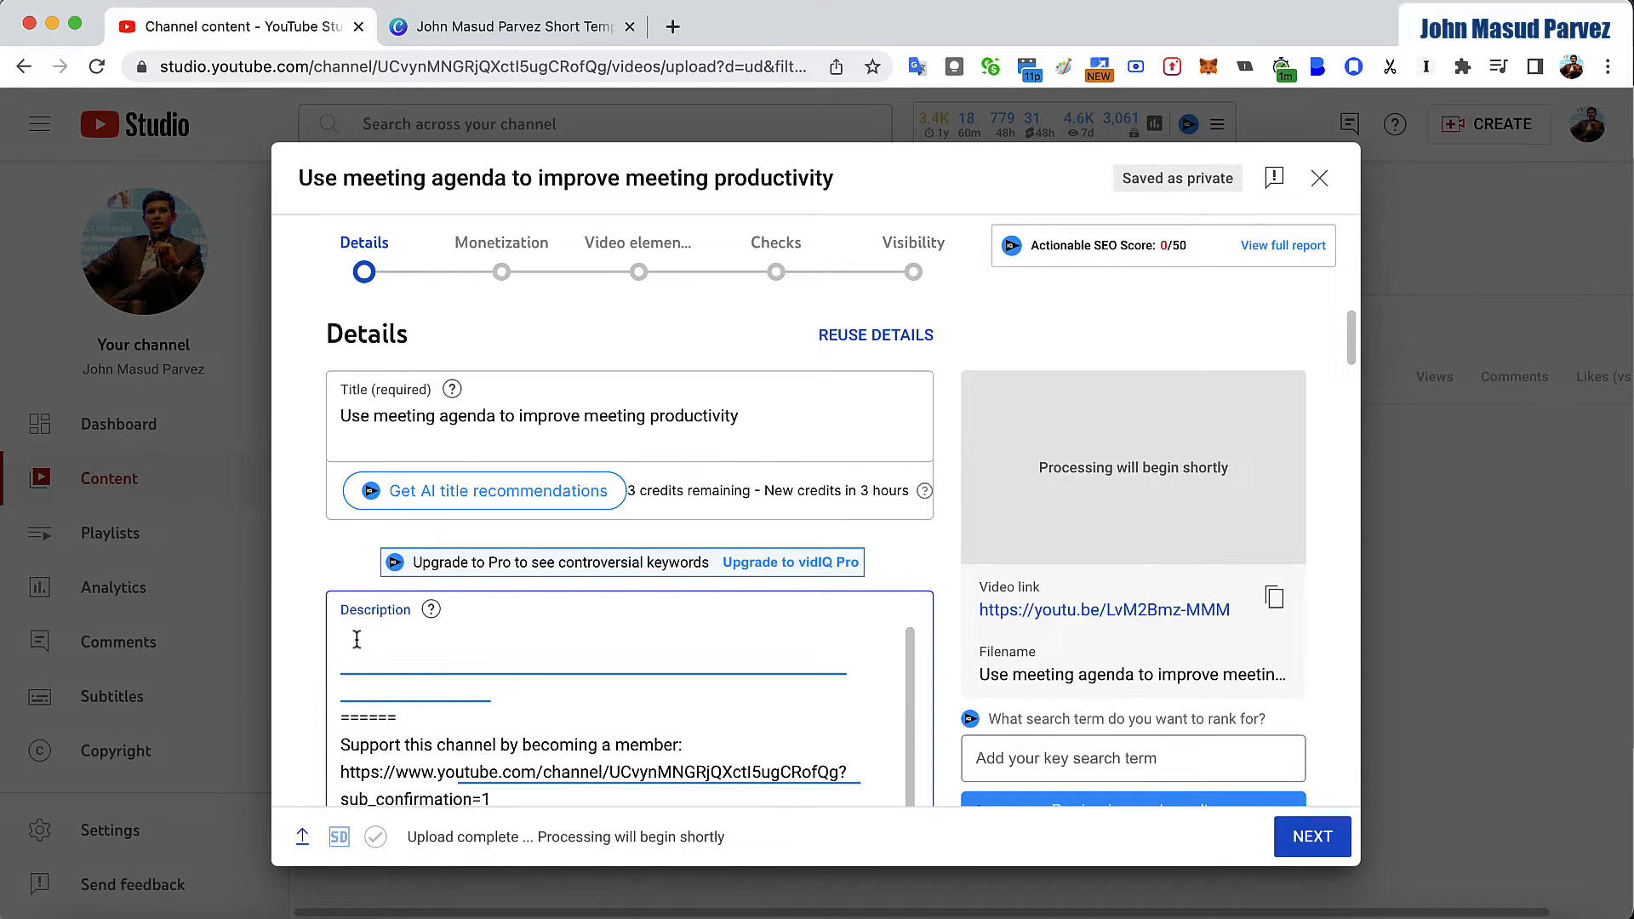
type("#sho")
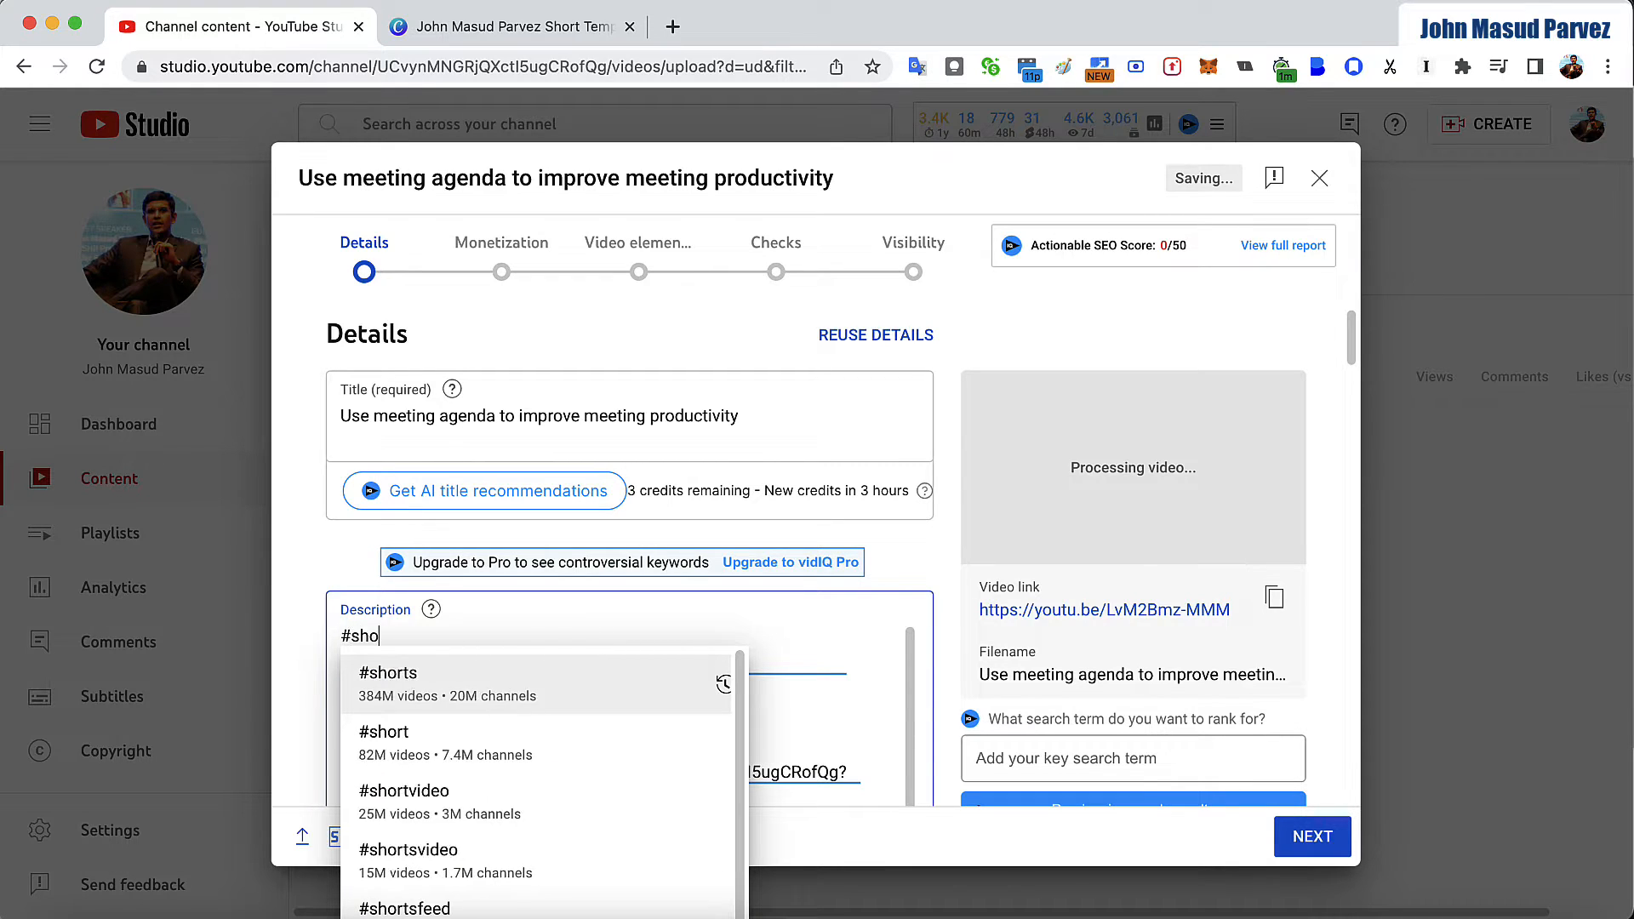
left_click(421, 685)
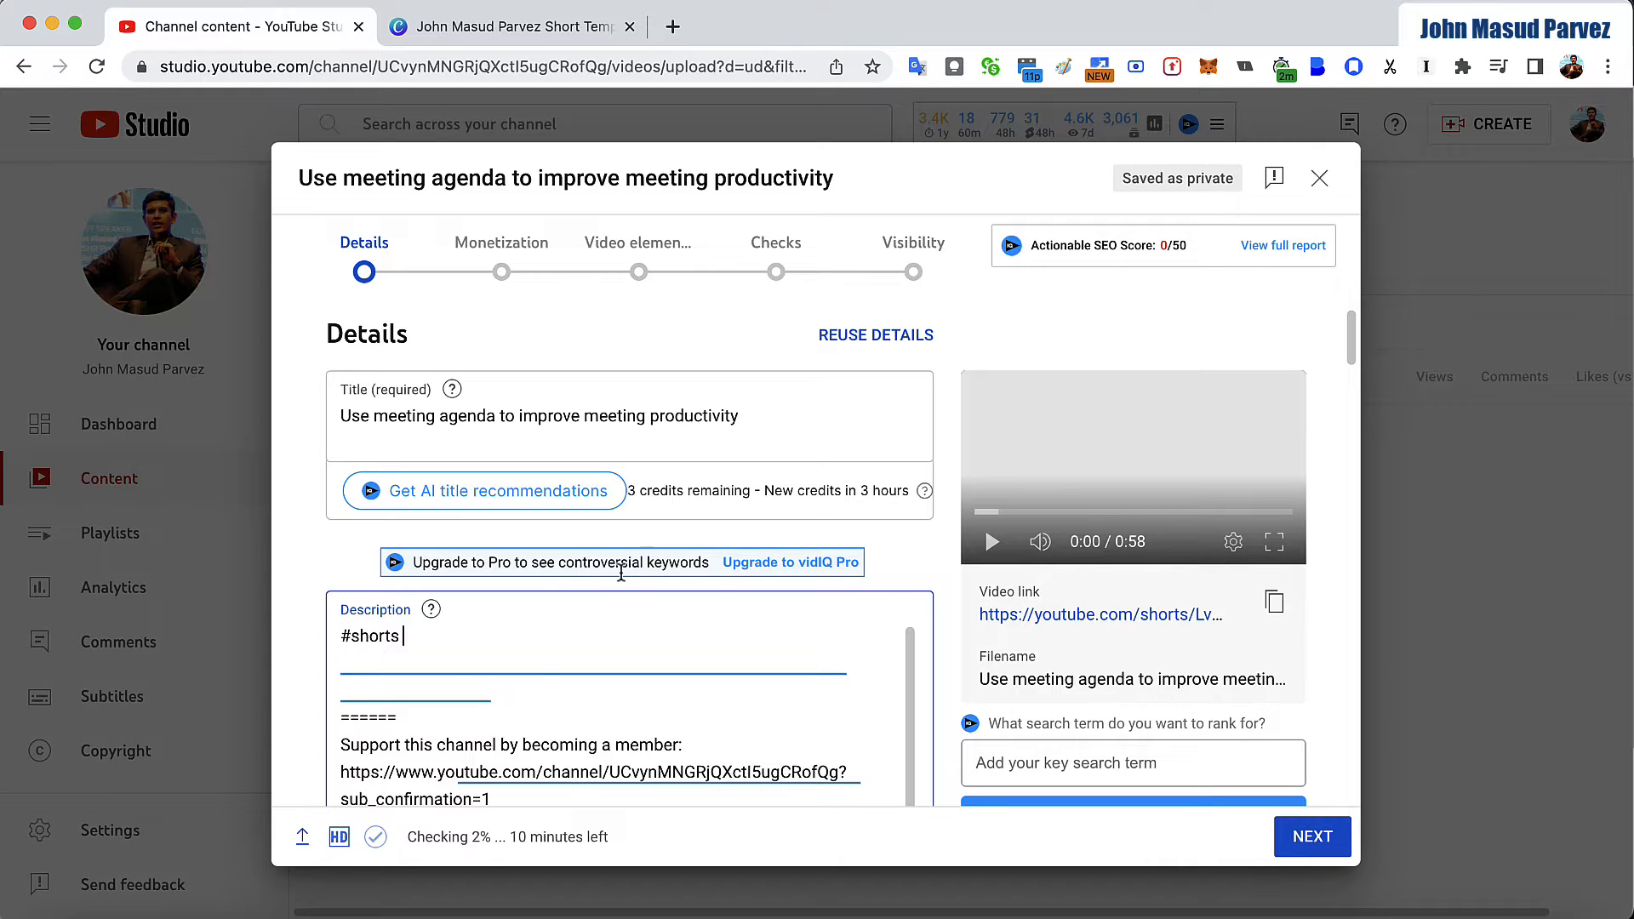
- Search the playlists for "Lead" and add the video to "How to become a leader?"
scroll(511, 646, "down", 10)
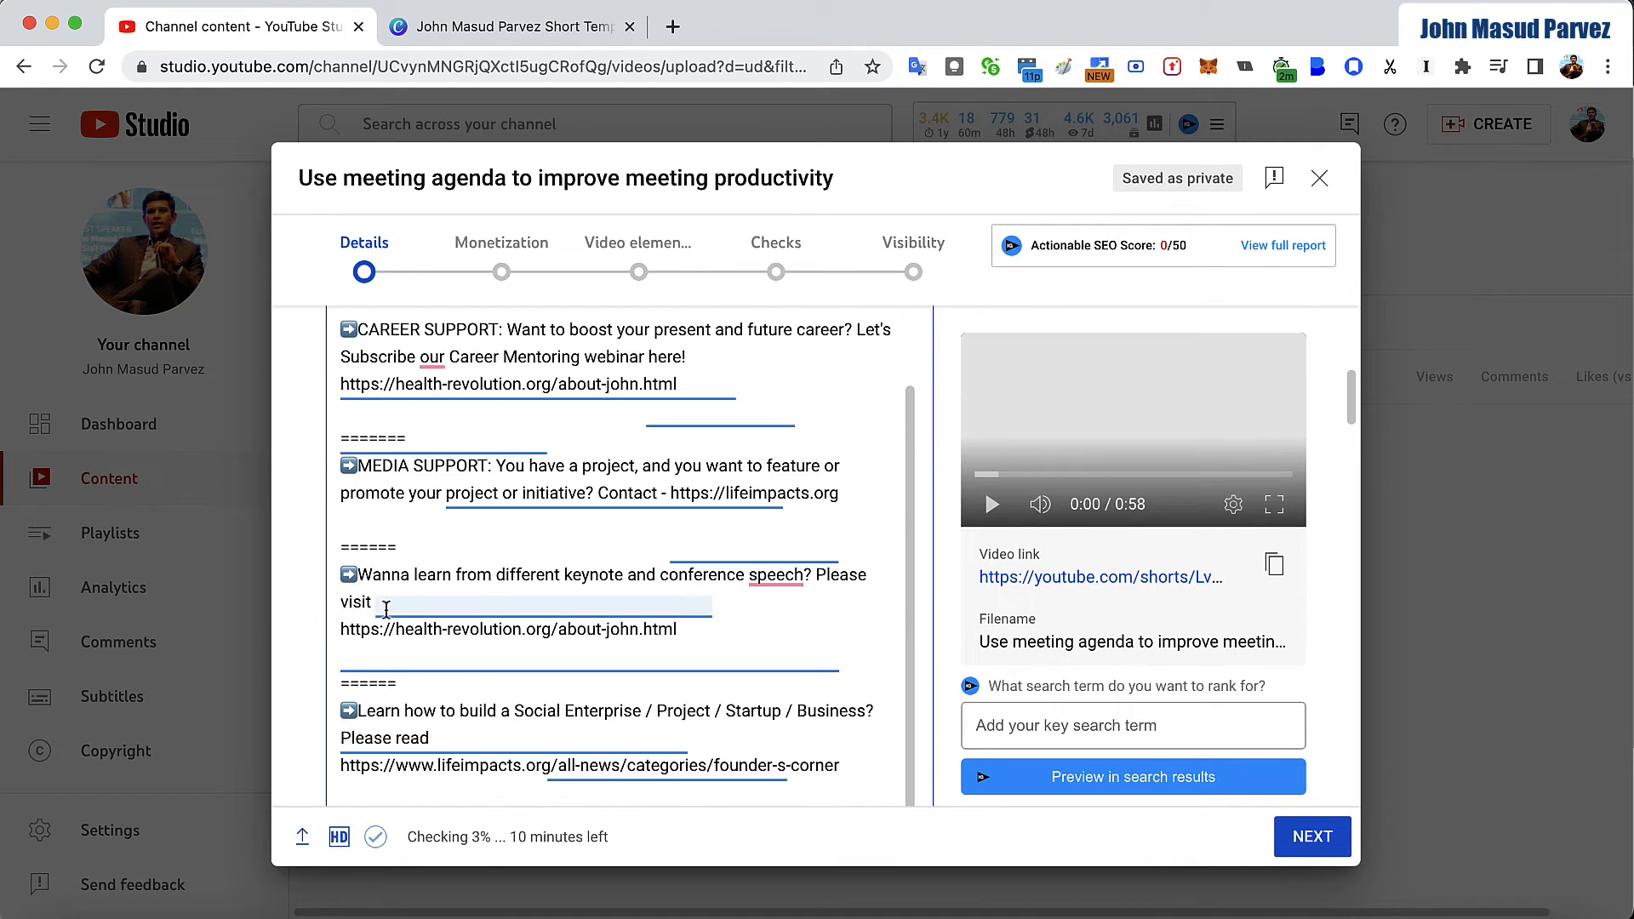
scroll(385, 610, "down", 15)
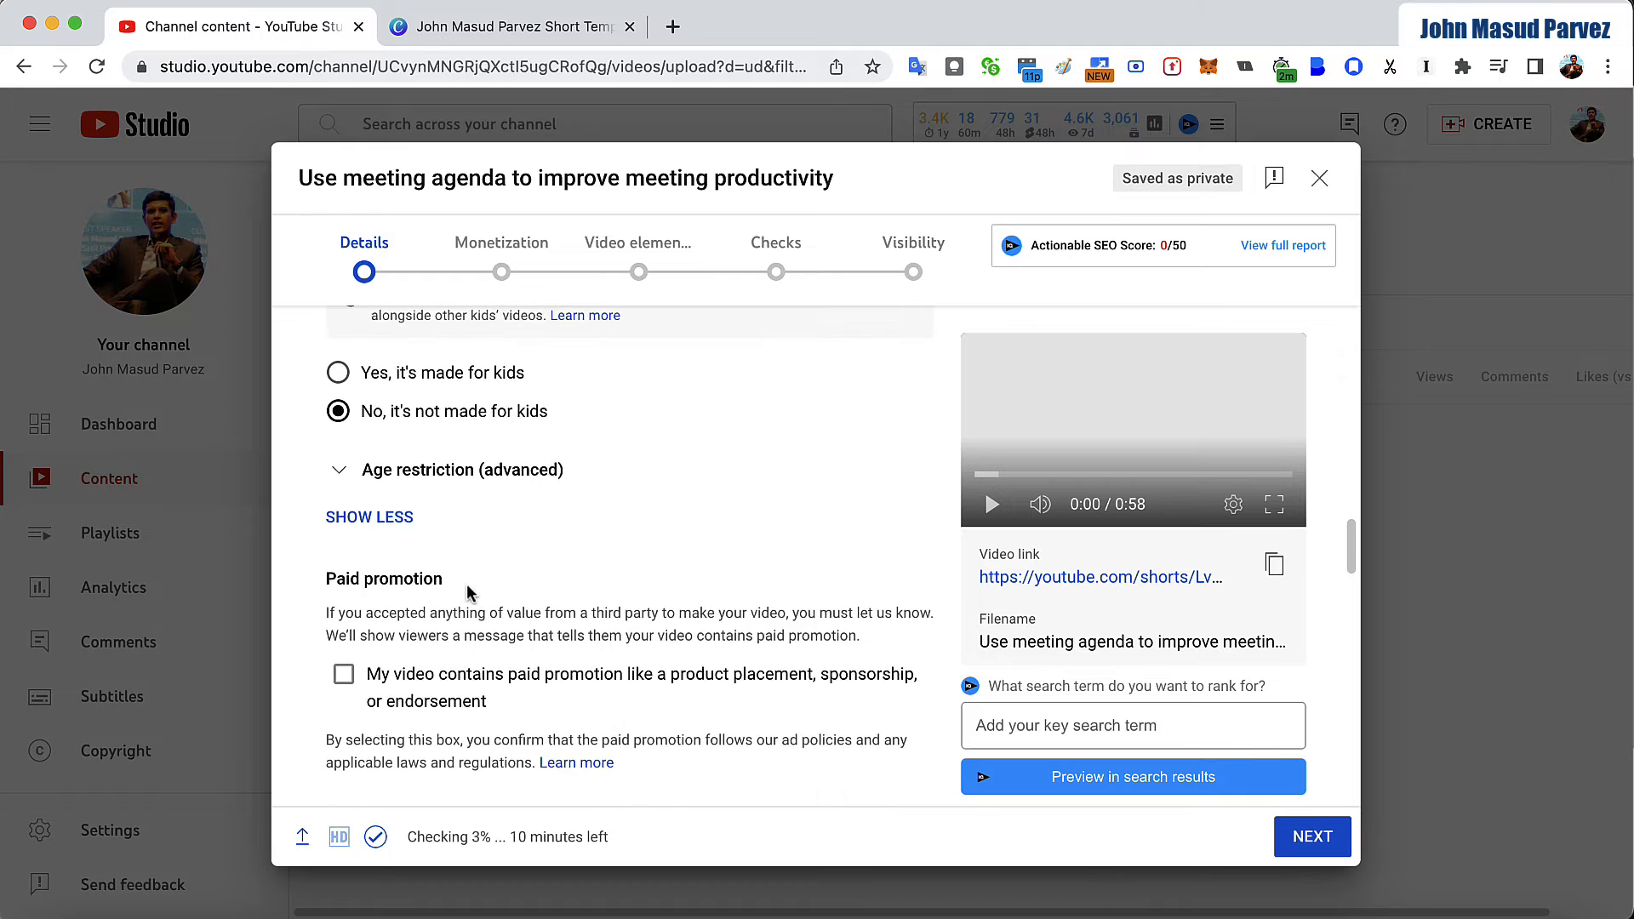
scroll(466, 593, "up", 5)
left_click(590, 543)
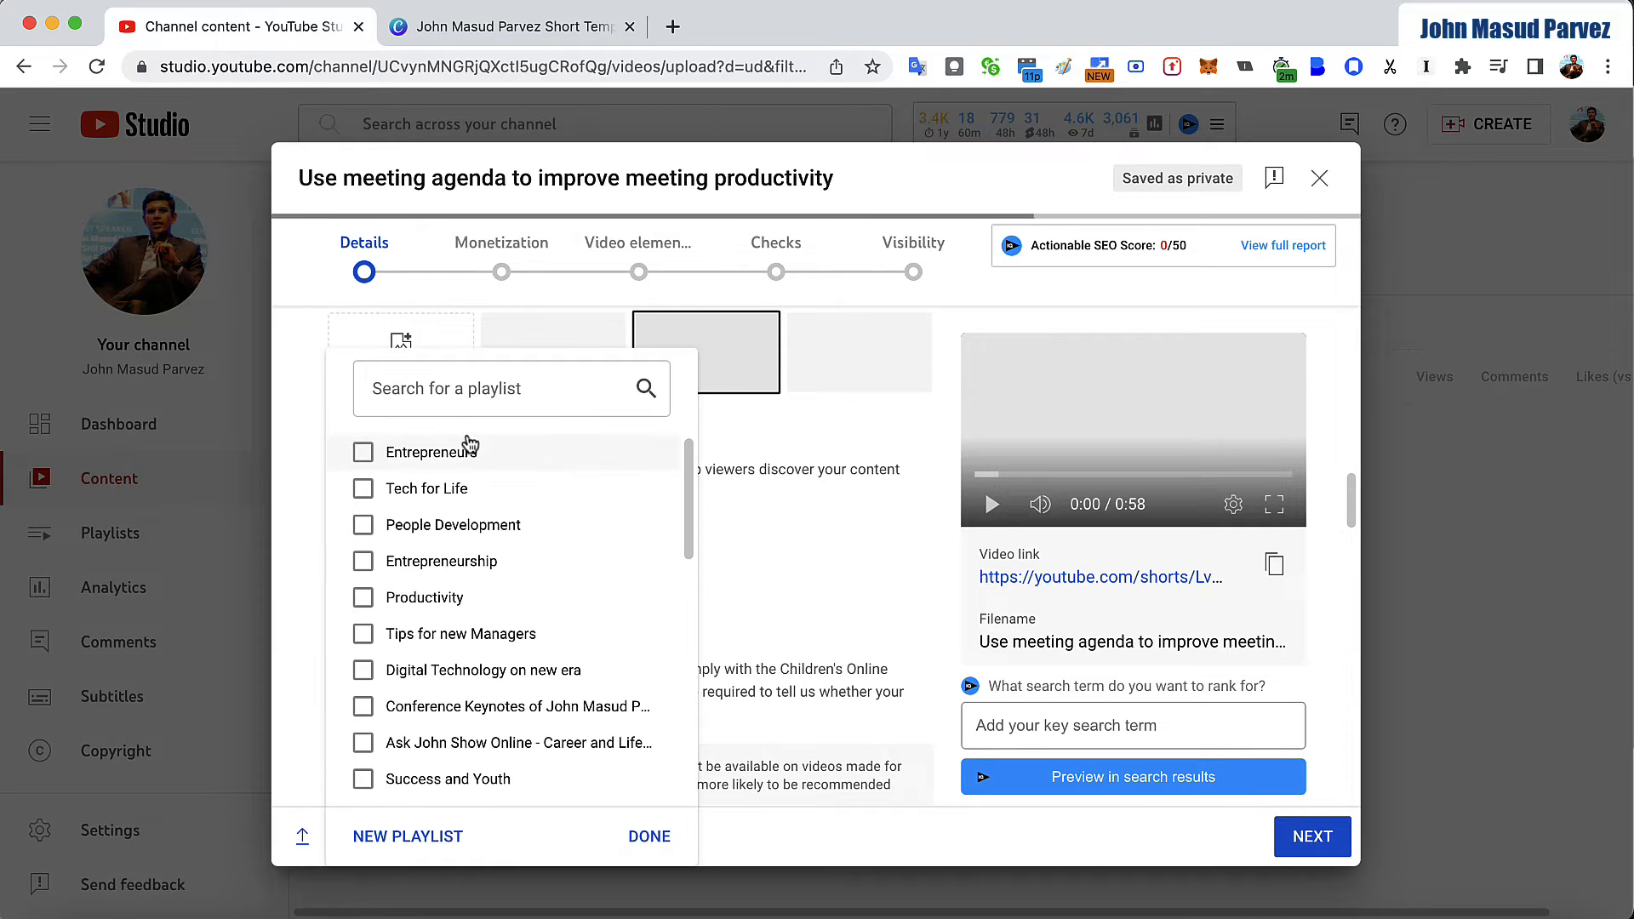
left_click(507, 388)
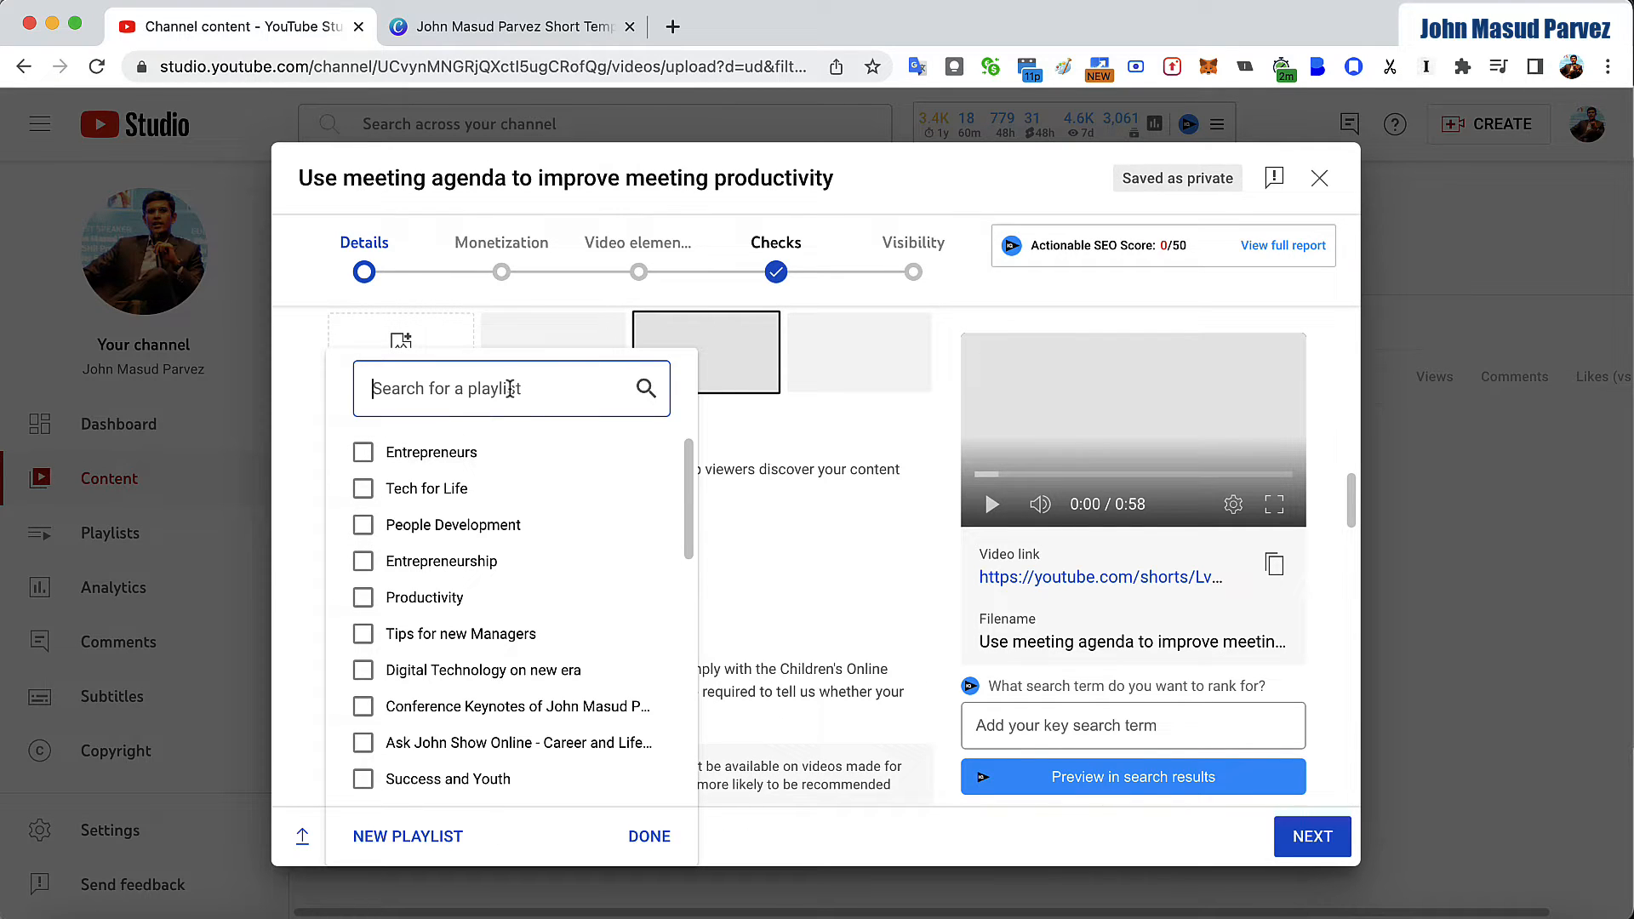
type("p")
key("BackSpace")
type("Lead")
left_click(473, 453)
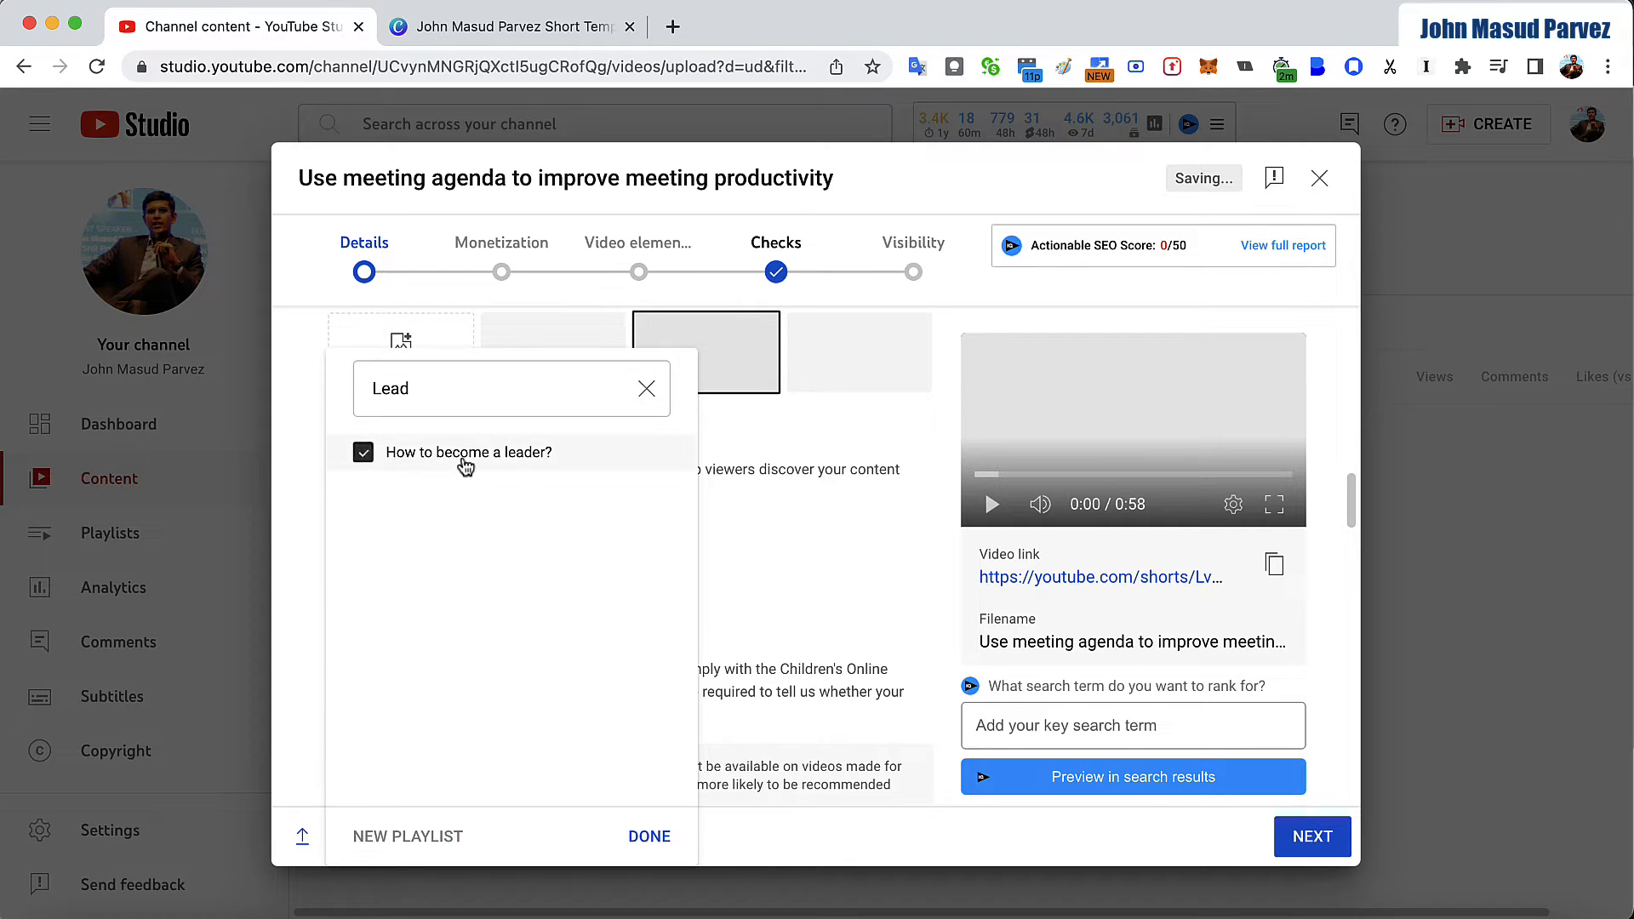
- Search the playlists for "Mana", add the video to "Tips for new Managers" and close the playlist selection
double_click(474, 395)
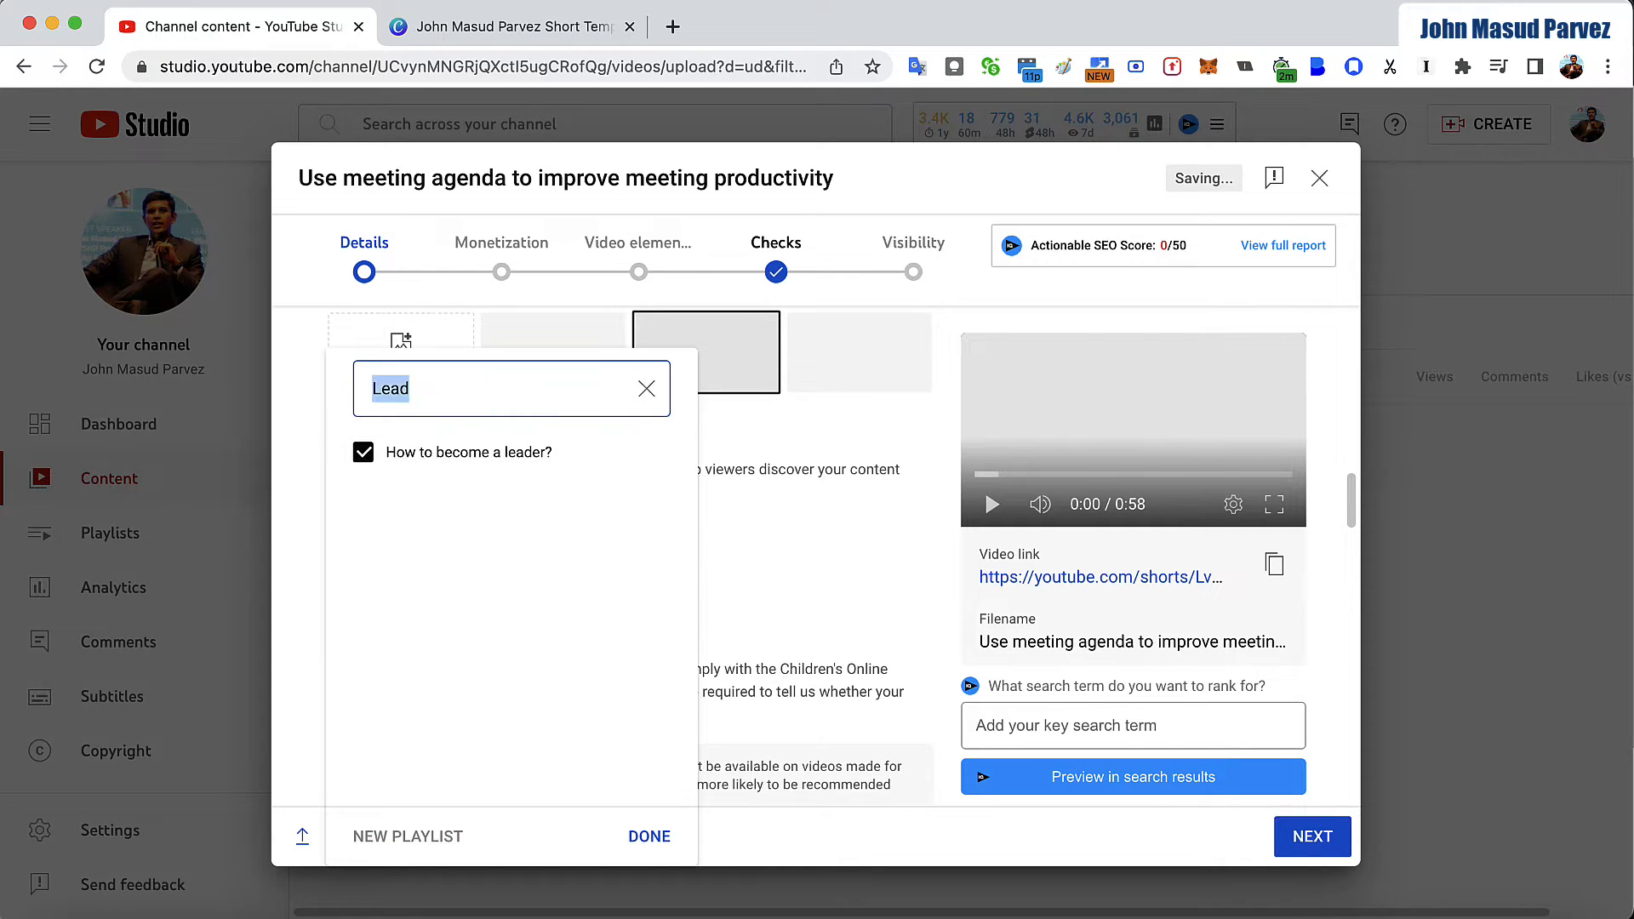
type("Mana")
left_click(446, 459)
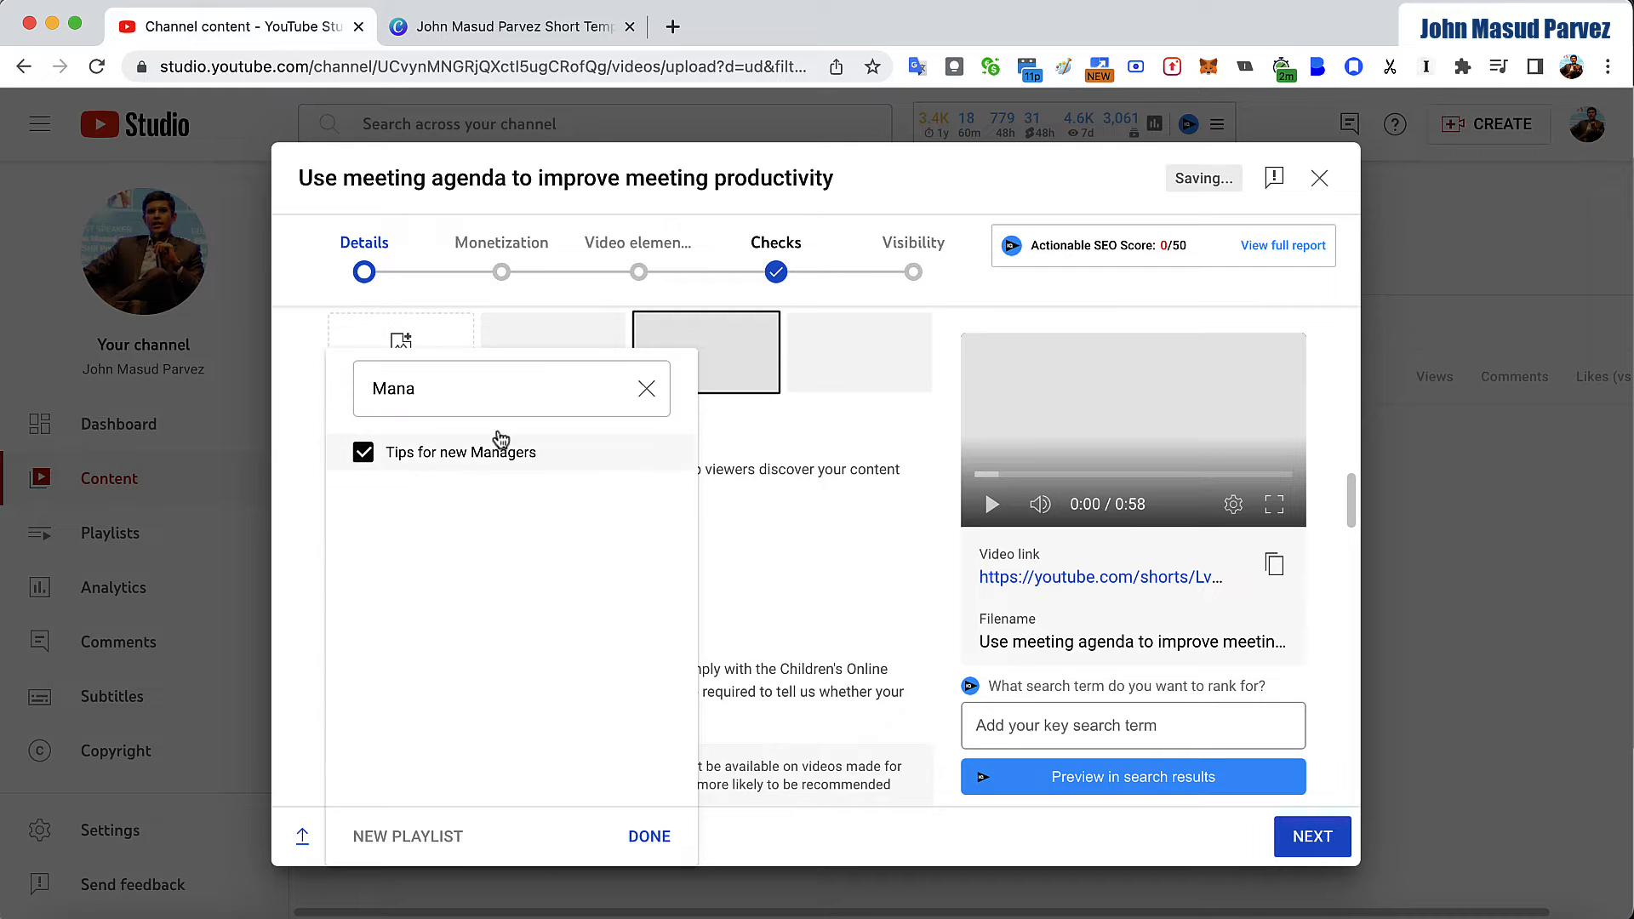
left_click(647, 388)
scroll(607, 559, "down", 1)
left_click(769, 527)
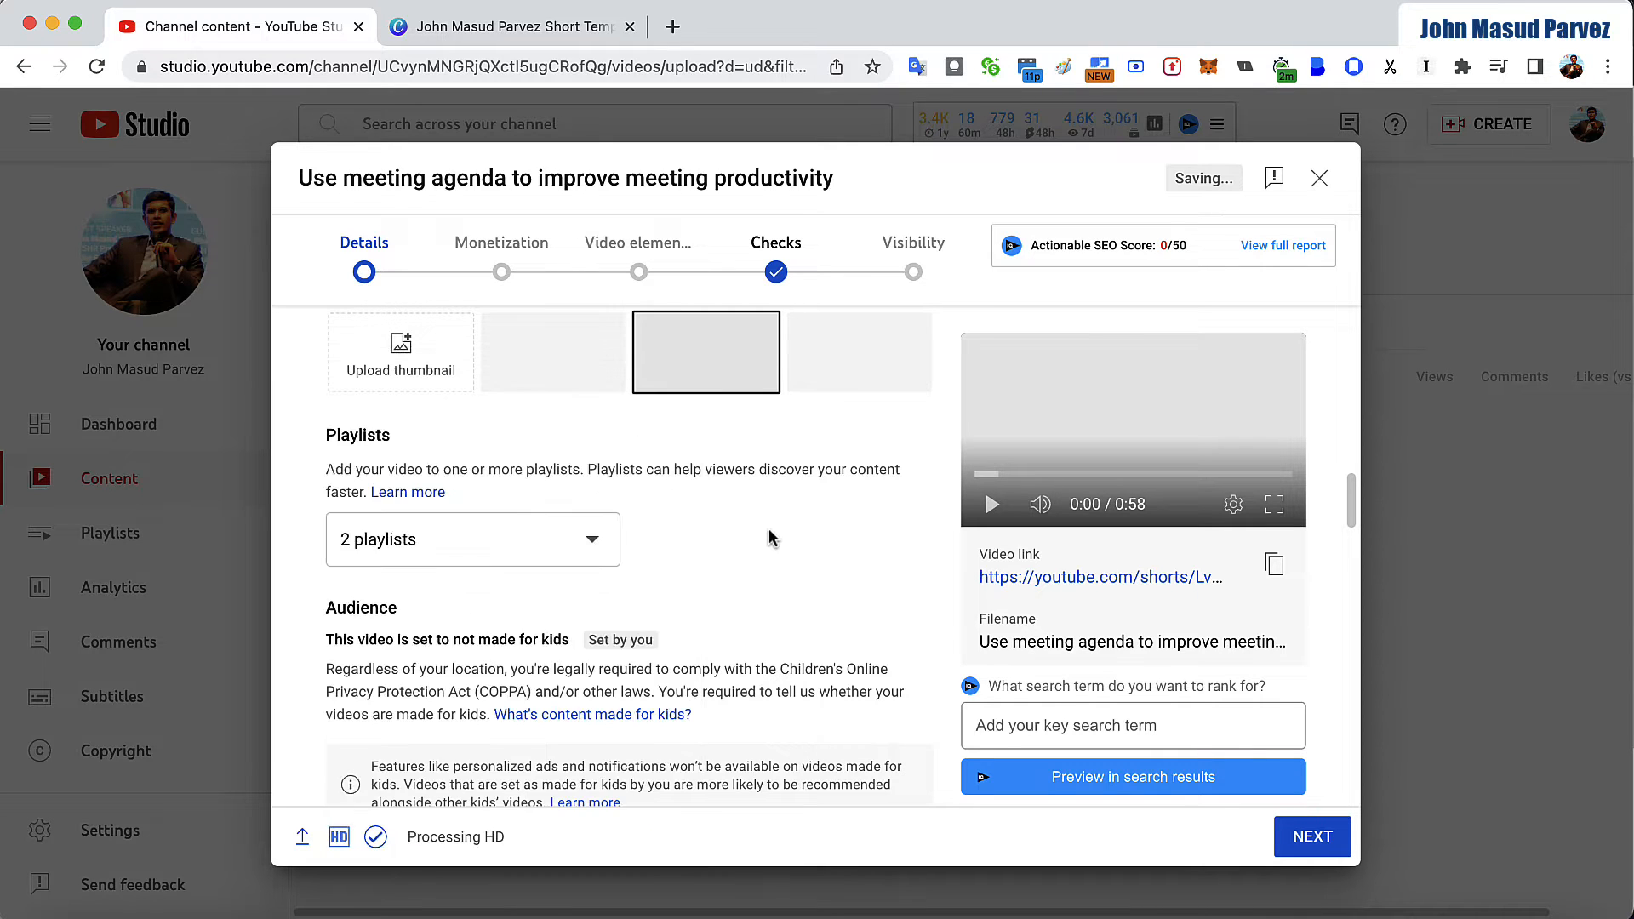
- Paste the prepared list of meeting agenda tags, starting with "how to set a meeting agenda", into the video's tags
scroll(615, 651, "down", 10)
scroll(615, 652, "down", 3)
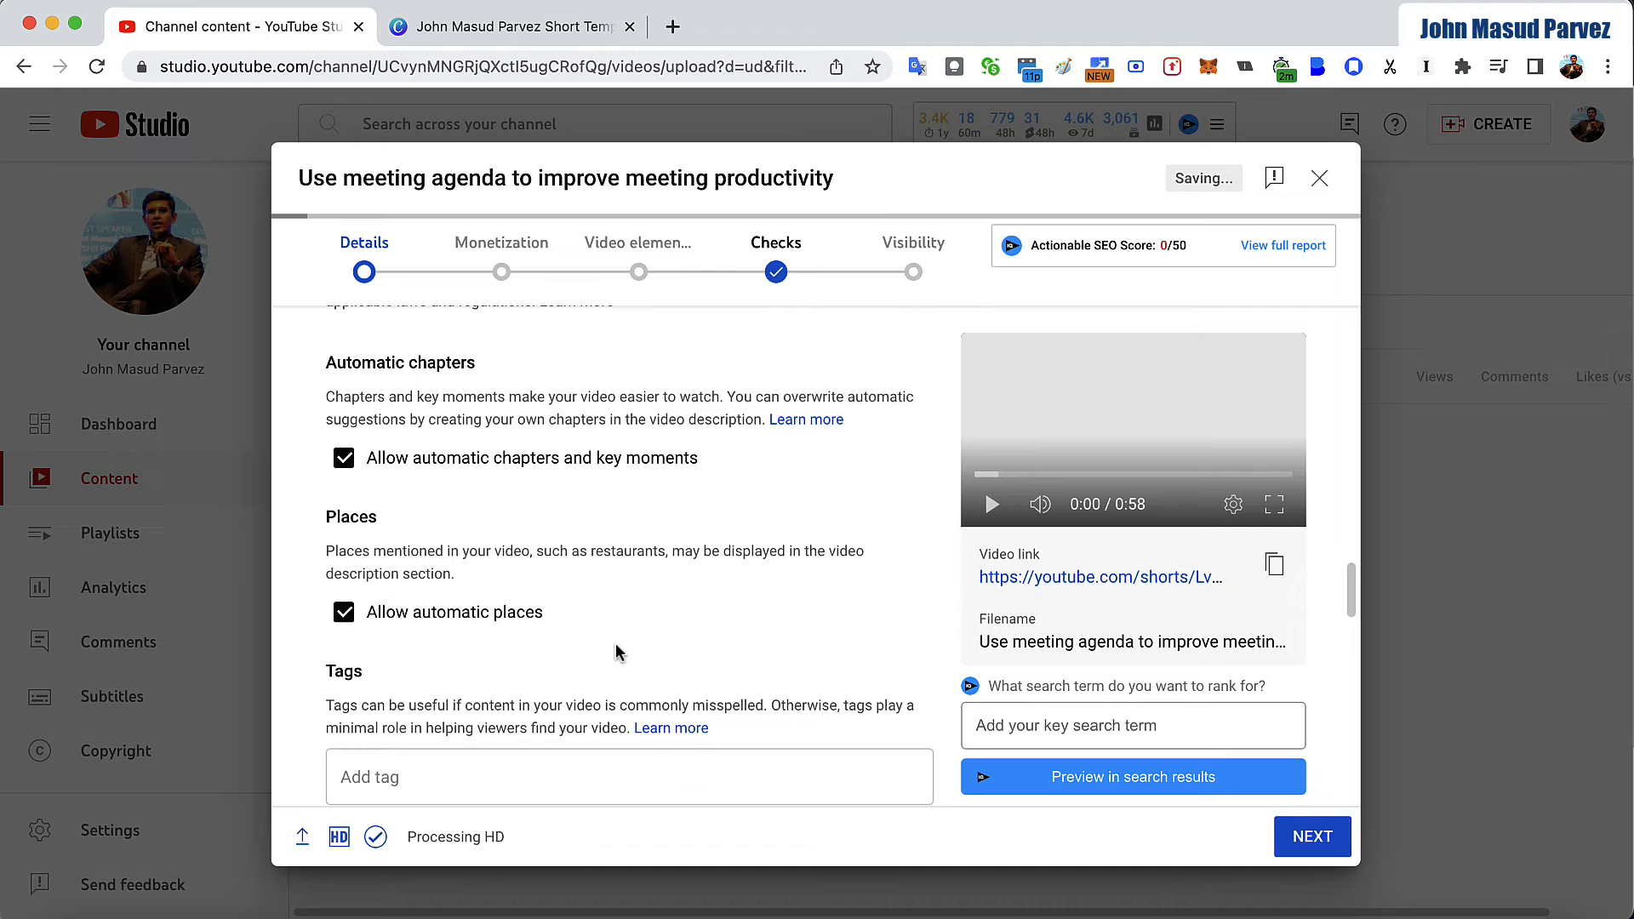
left_click(532, 711)
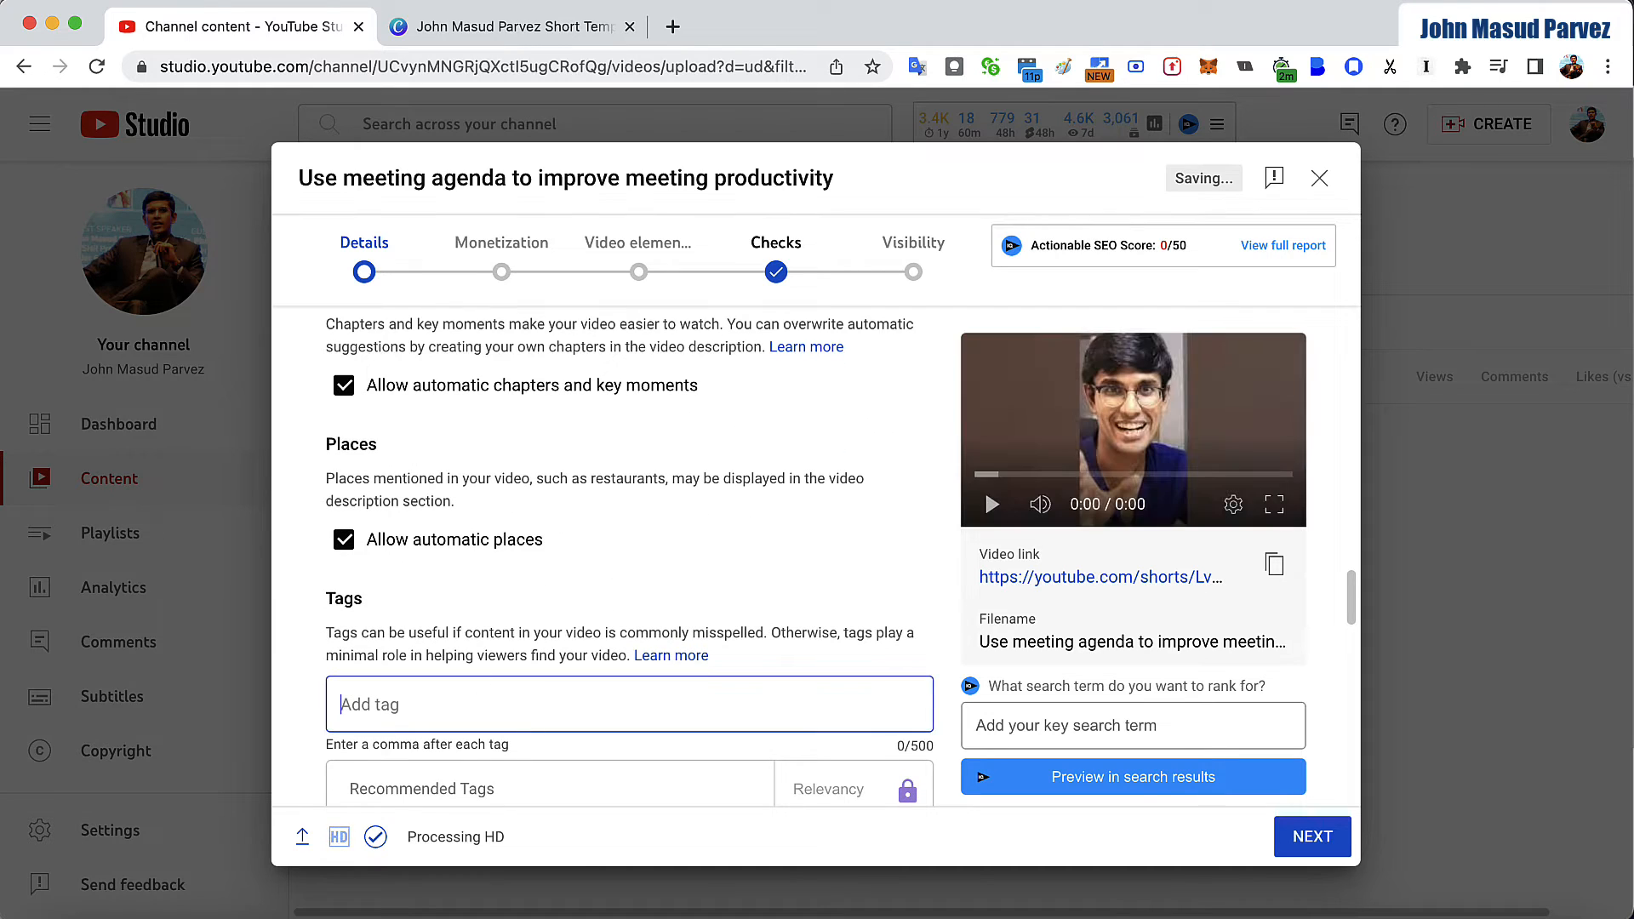
key("super+Tab")
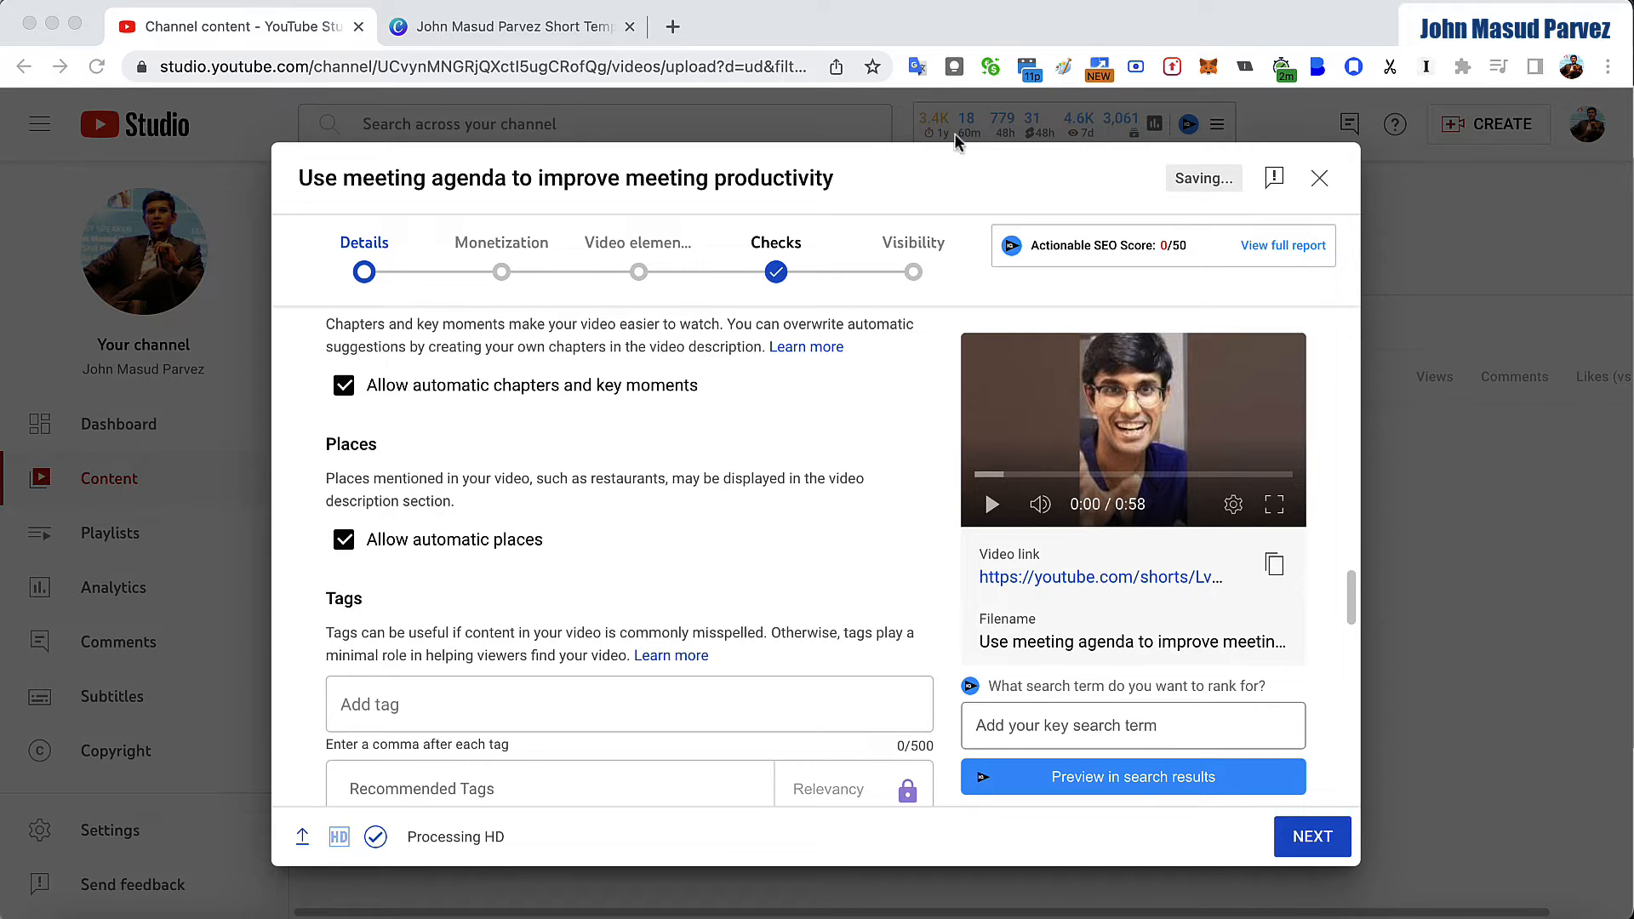
left_click(566, 708)
key("super+v")
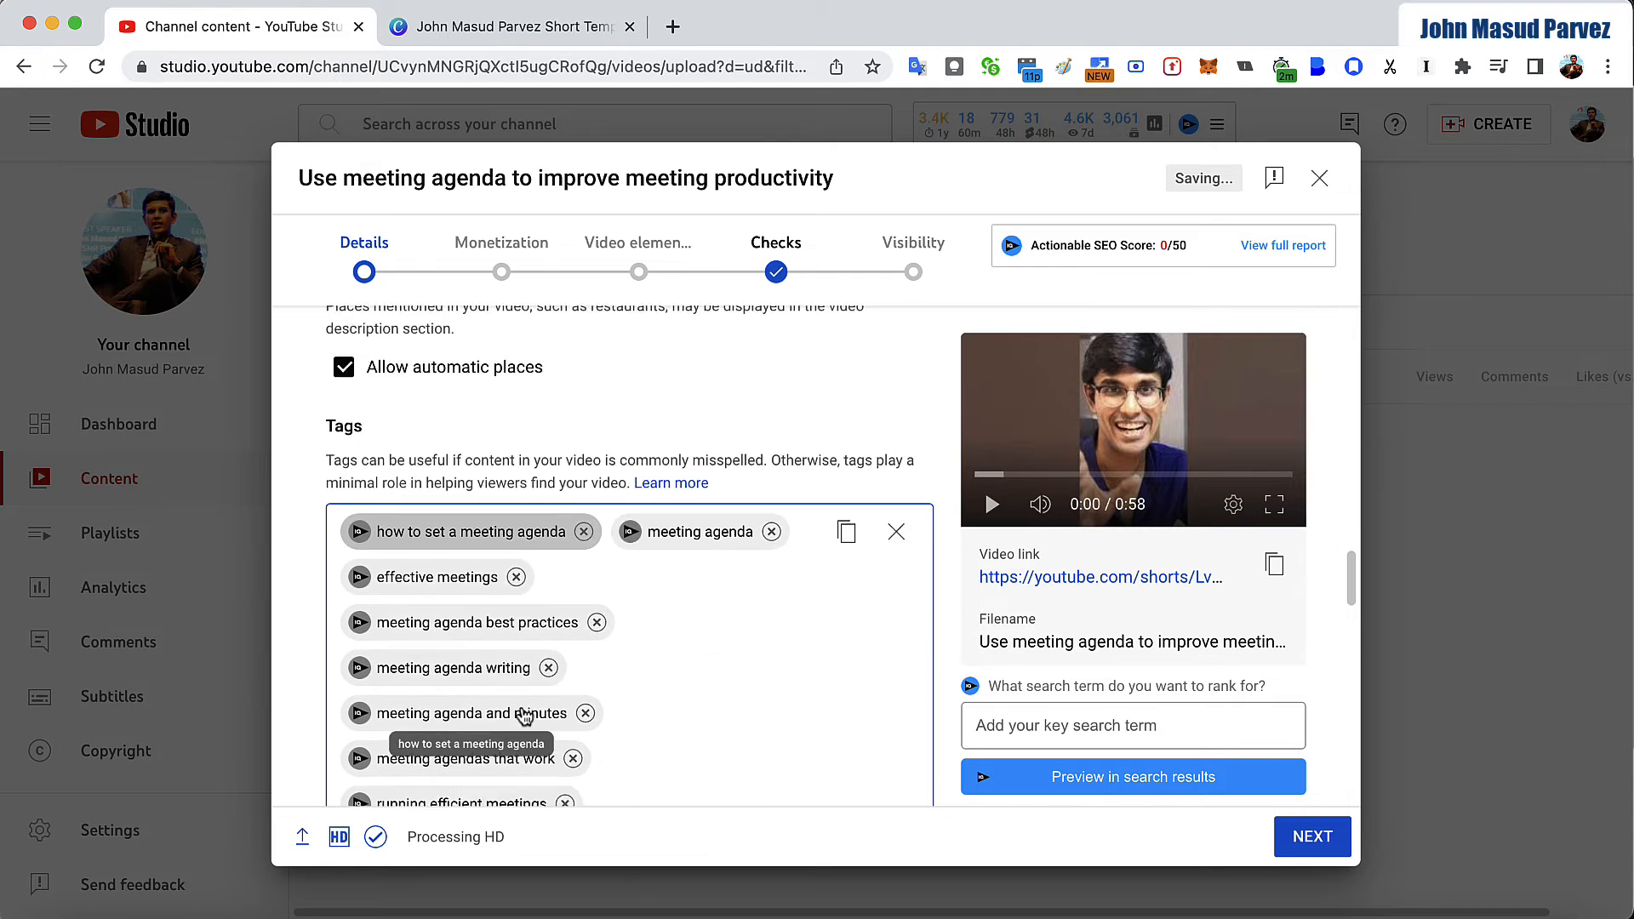
scroll(773, 647, "down", 5)
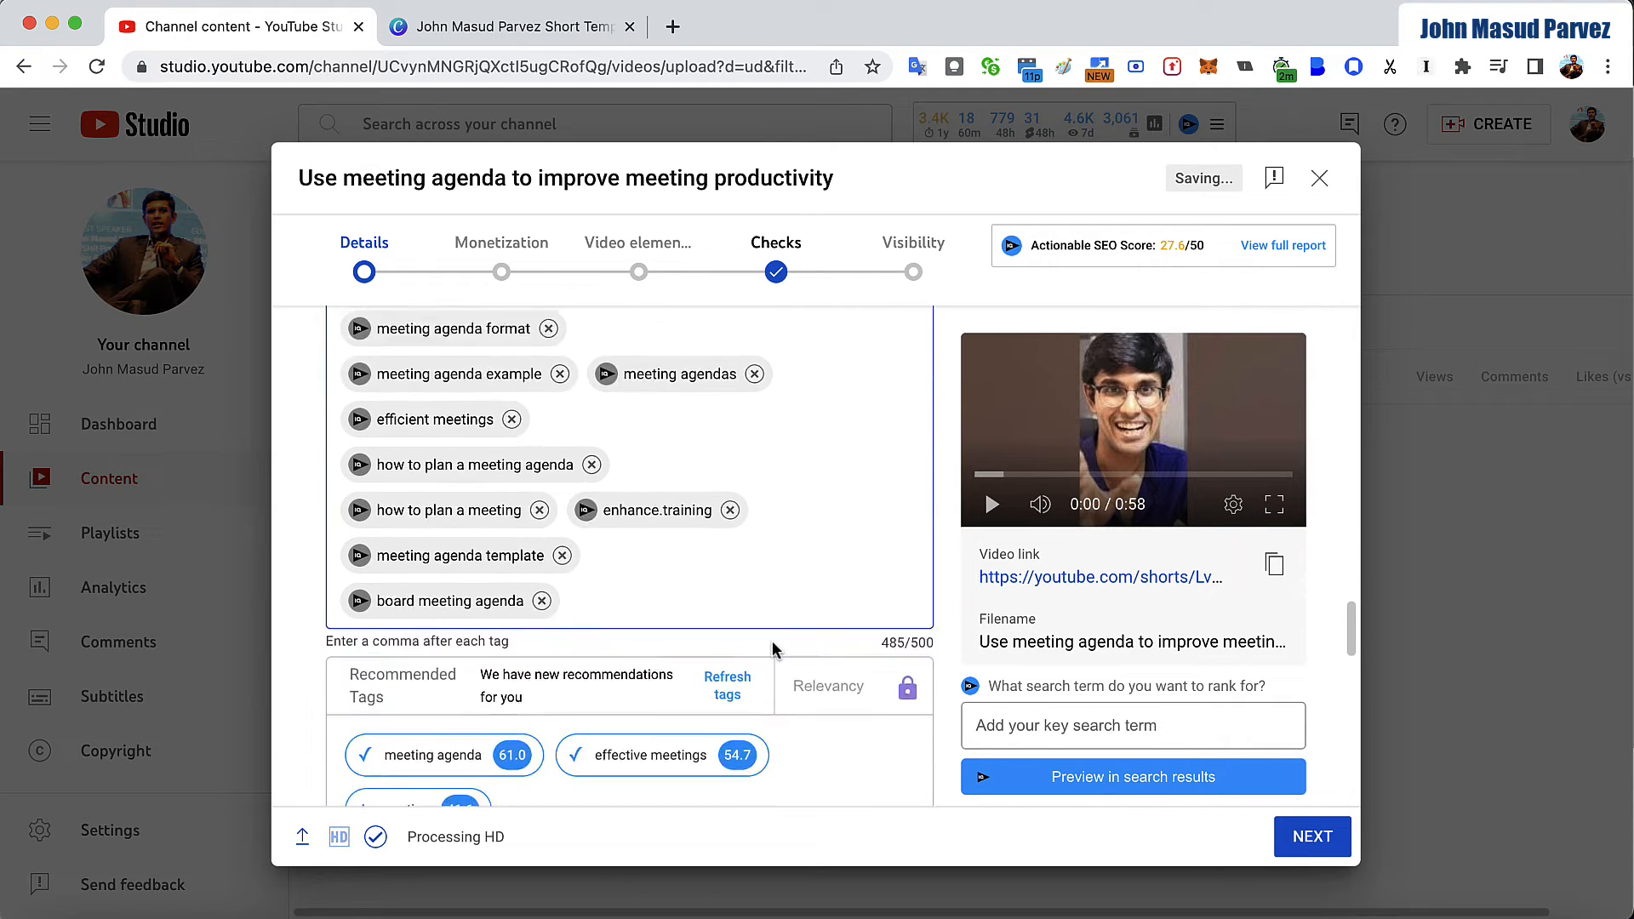
- Turn monetization on for the video and continue to the ad suitability stage
left_click(1299, 847)
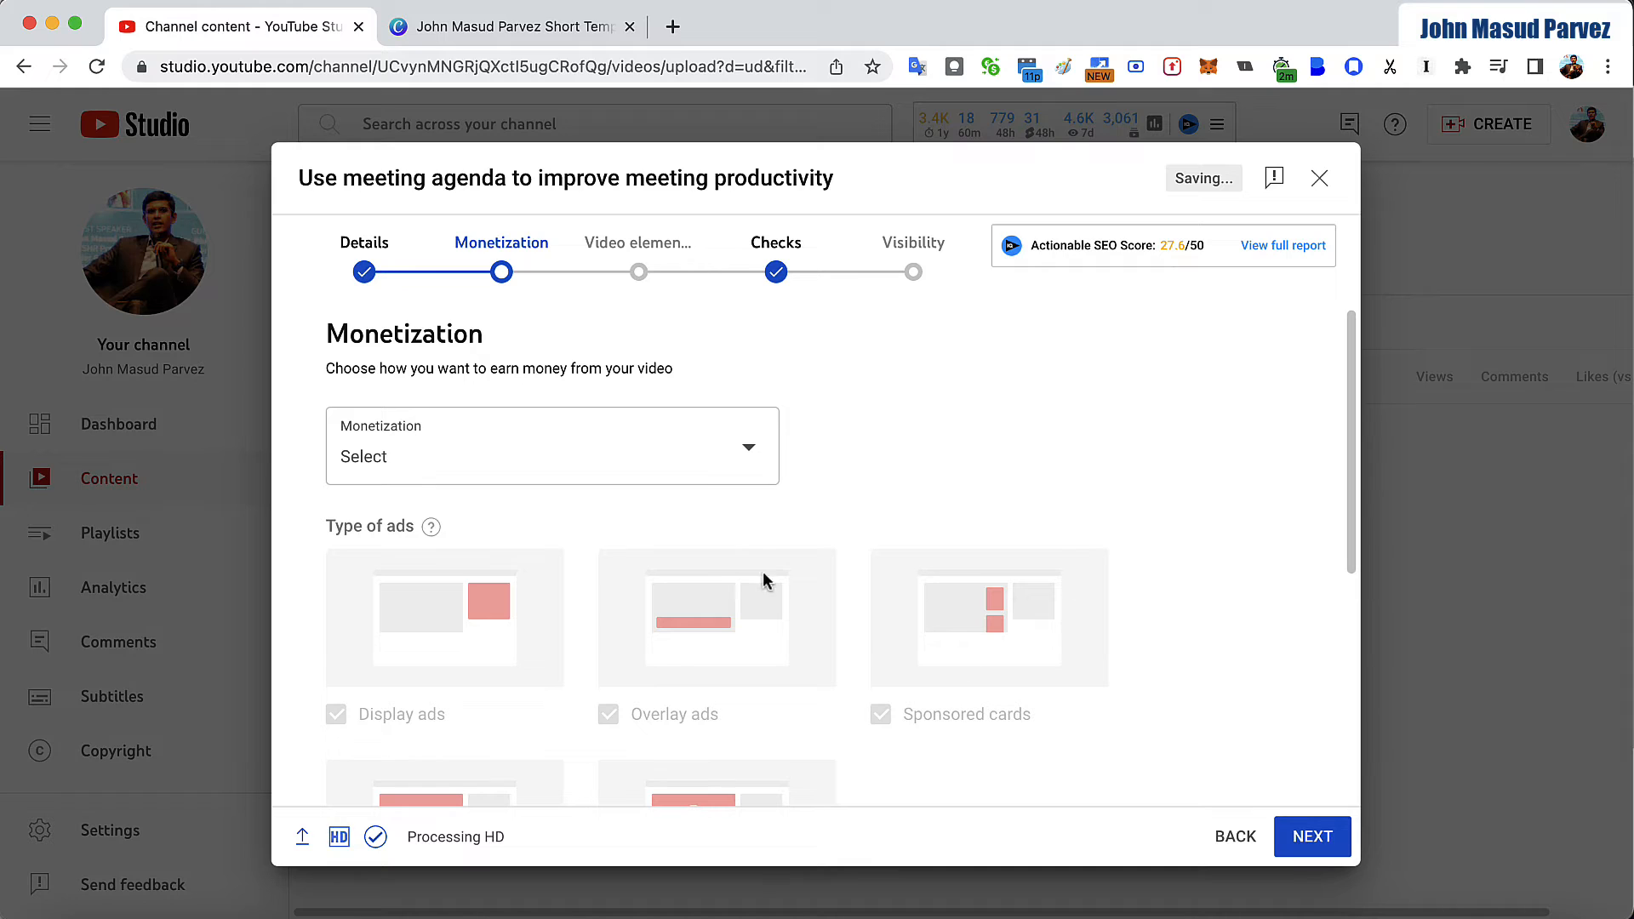
left_click(733, 472)
left_click(371, 449)
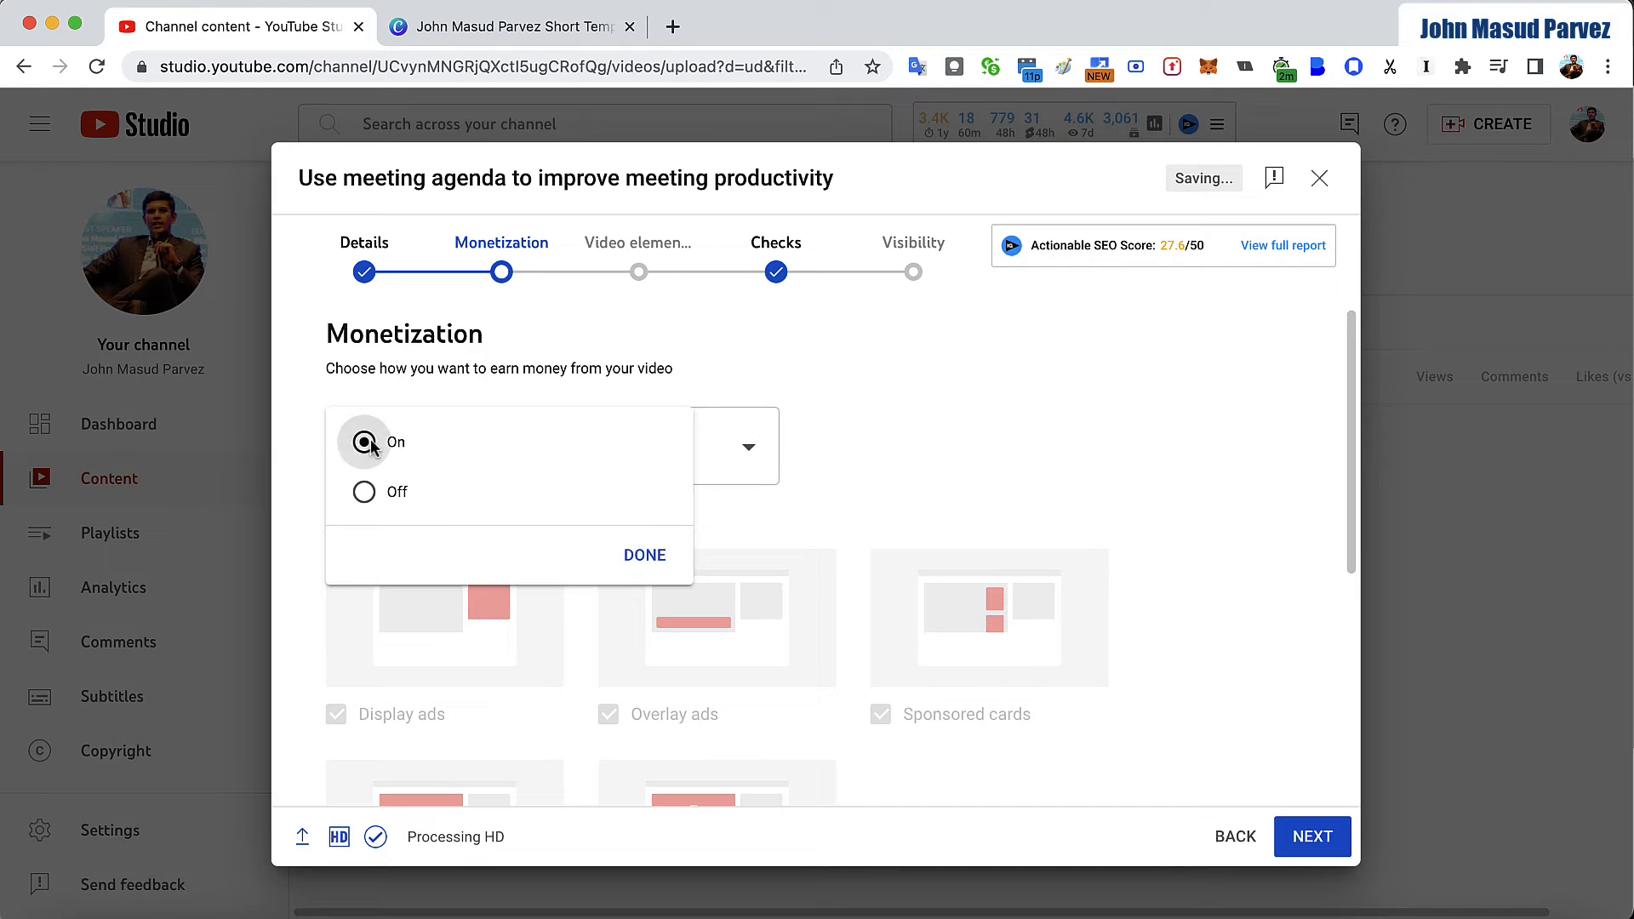
left_click(657, 554)
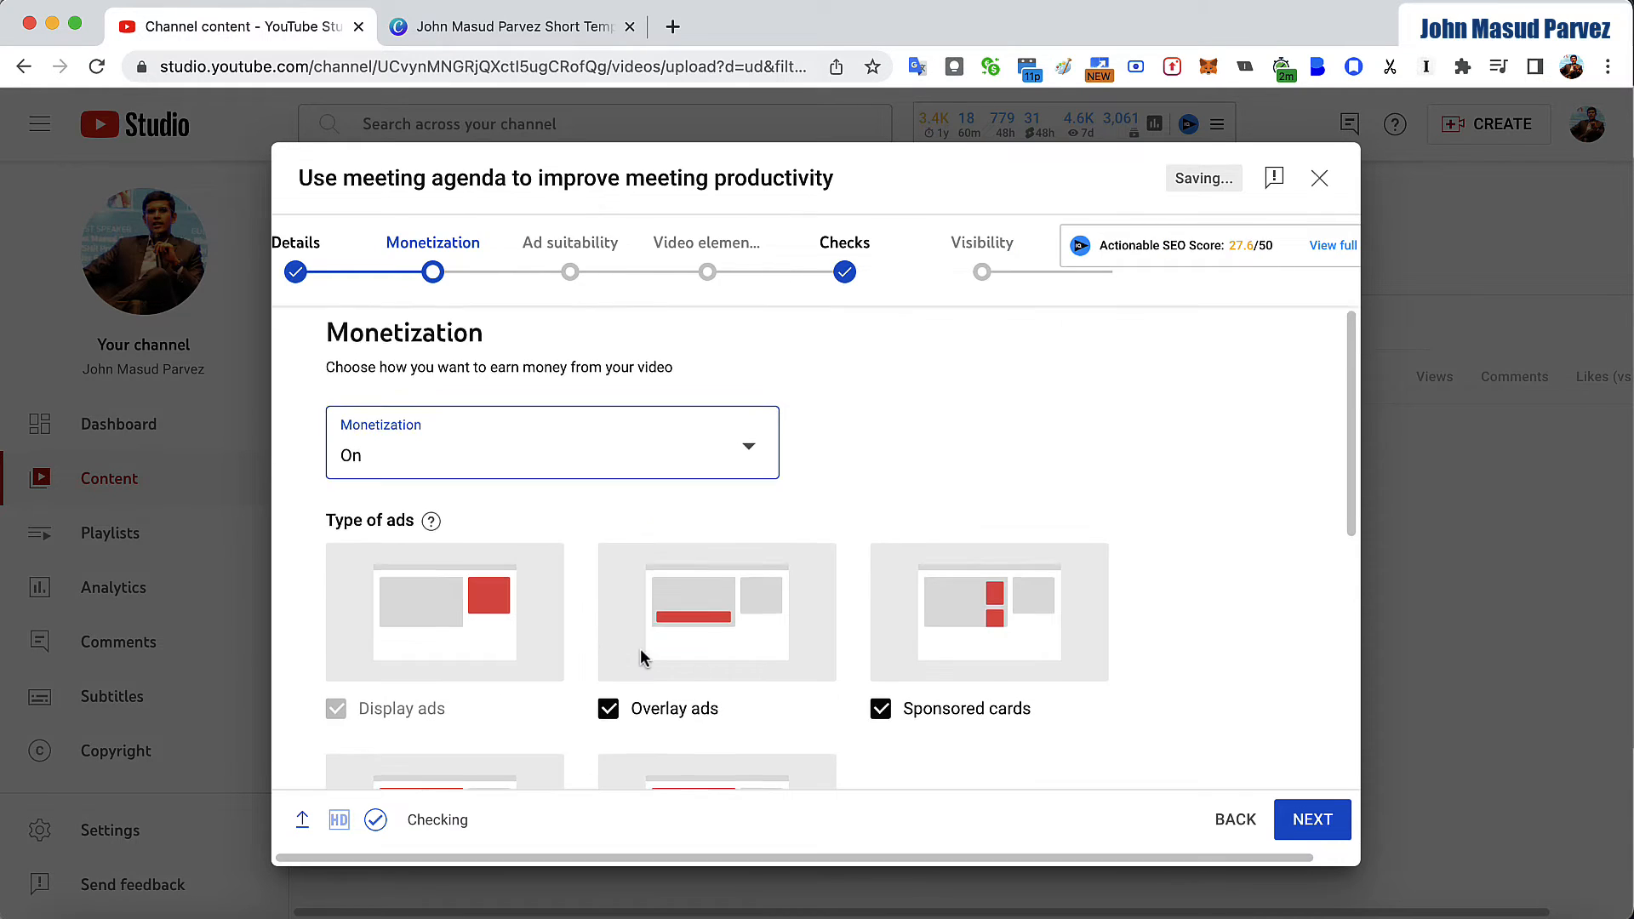
scroll(640, 648, "down", 5)
left_click(1333, 832)
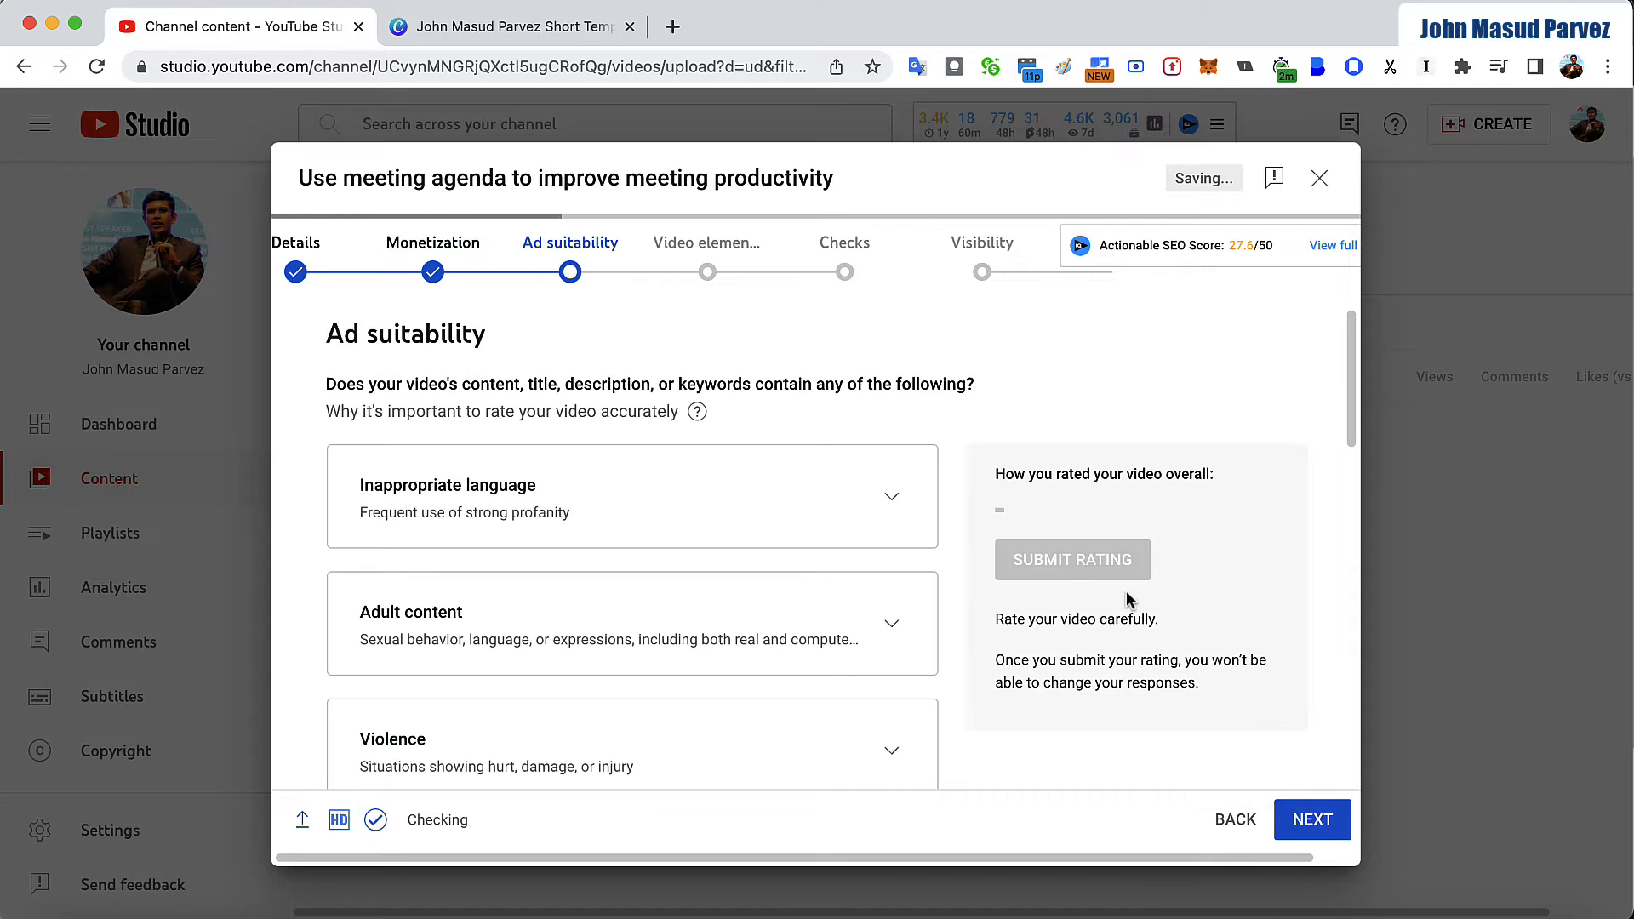
- Rate the video's ad suitability as "None of the above", submit the rating and continue to the video elements stage
scroll(431, 737, "down", 10)
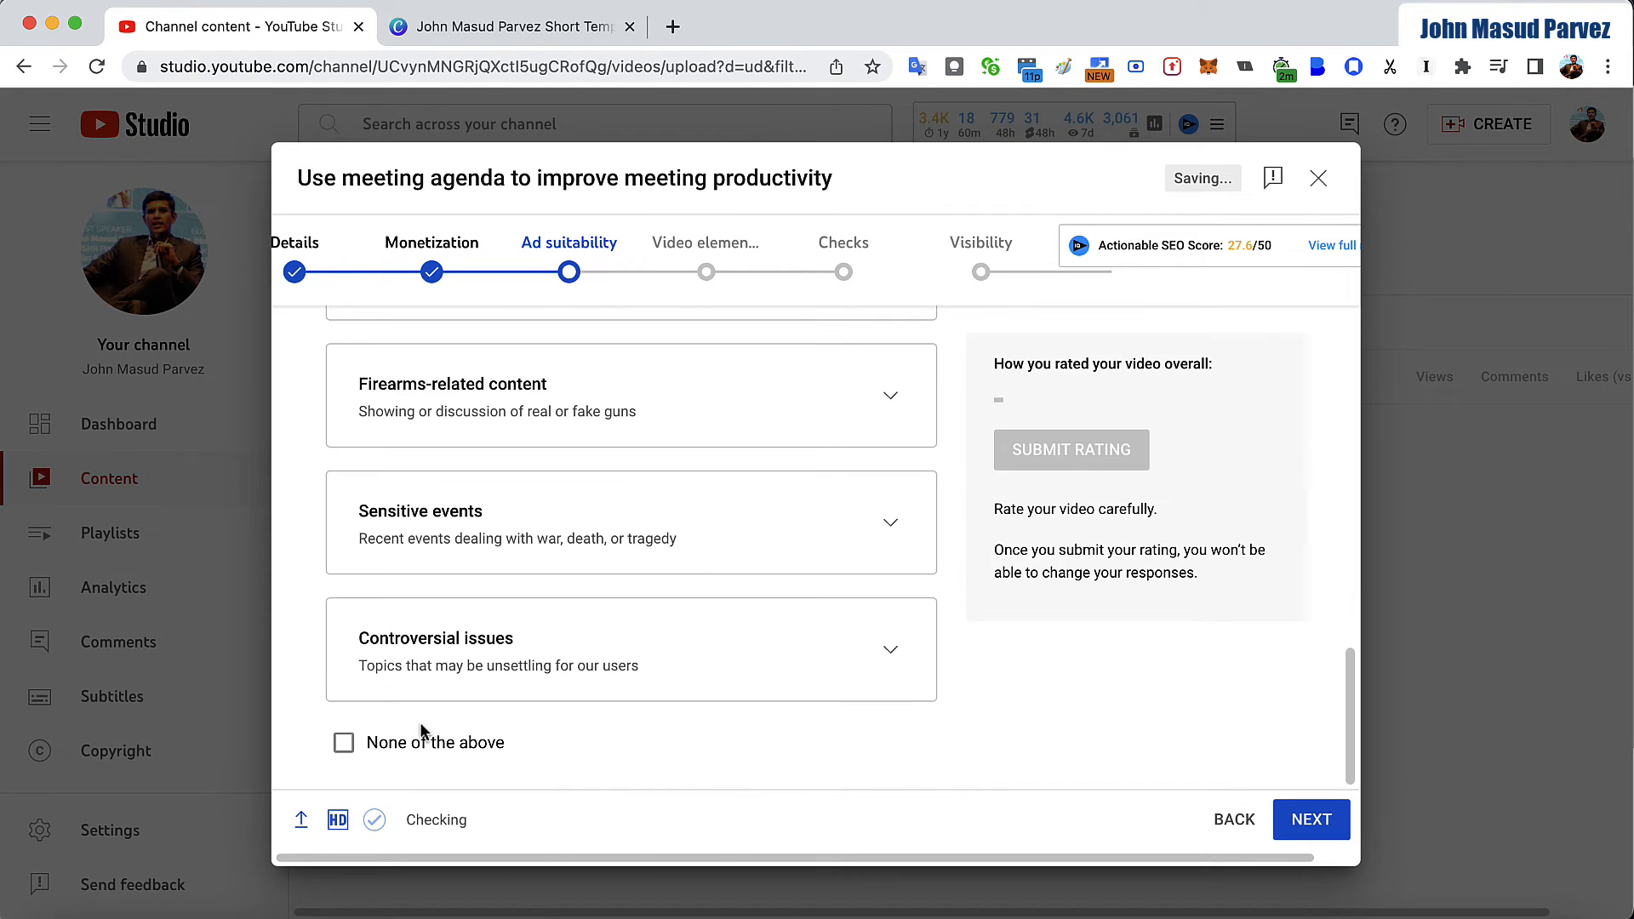
left_click(344, 743)
scroll(1249, 740, "up", 5)
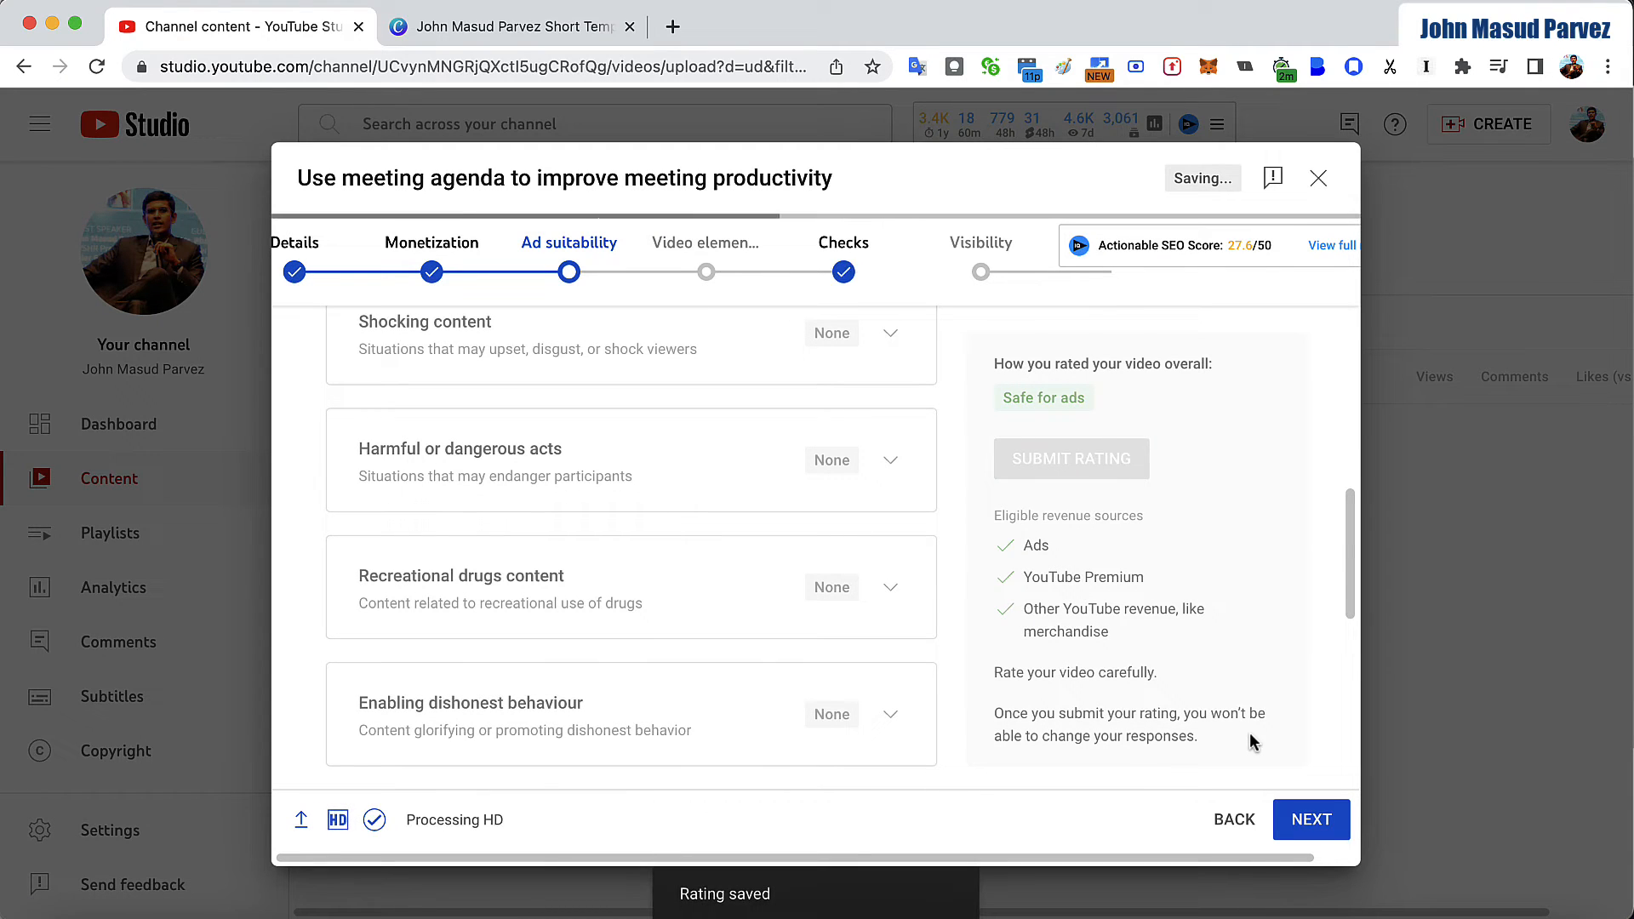
left_click(1309, 829)
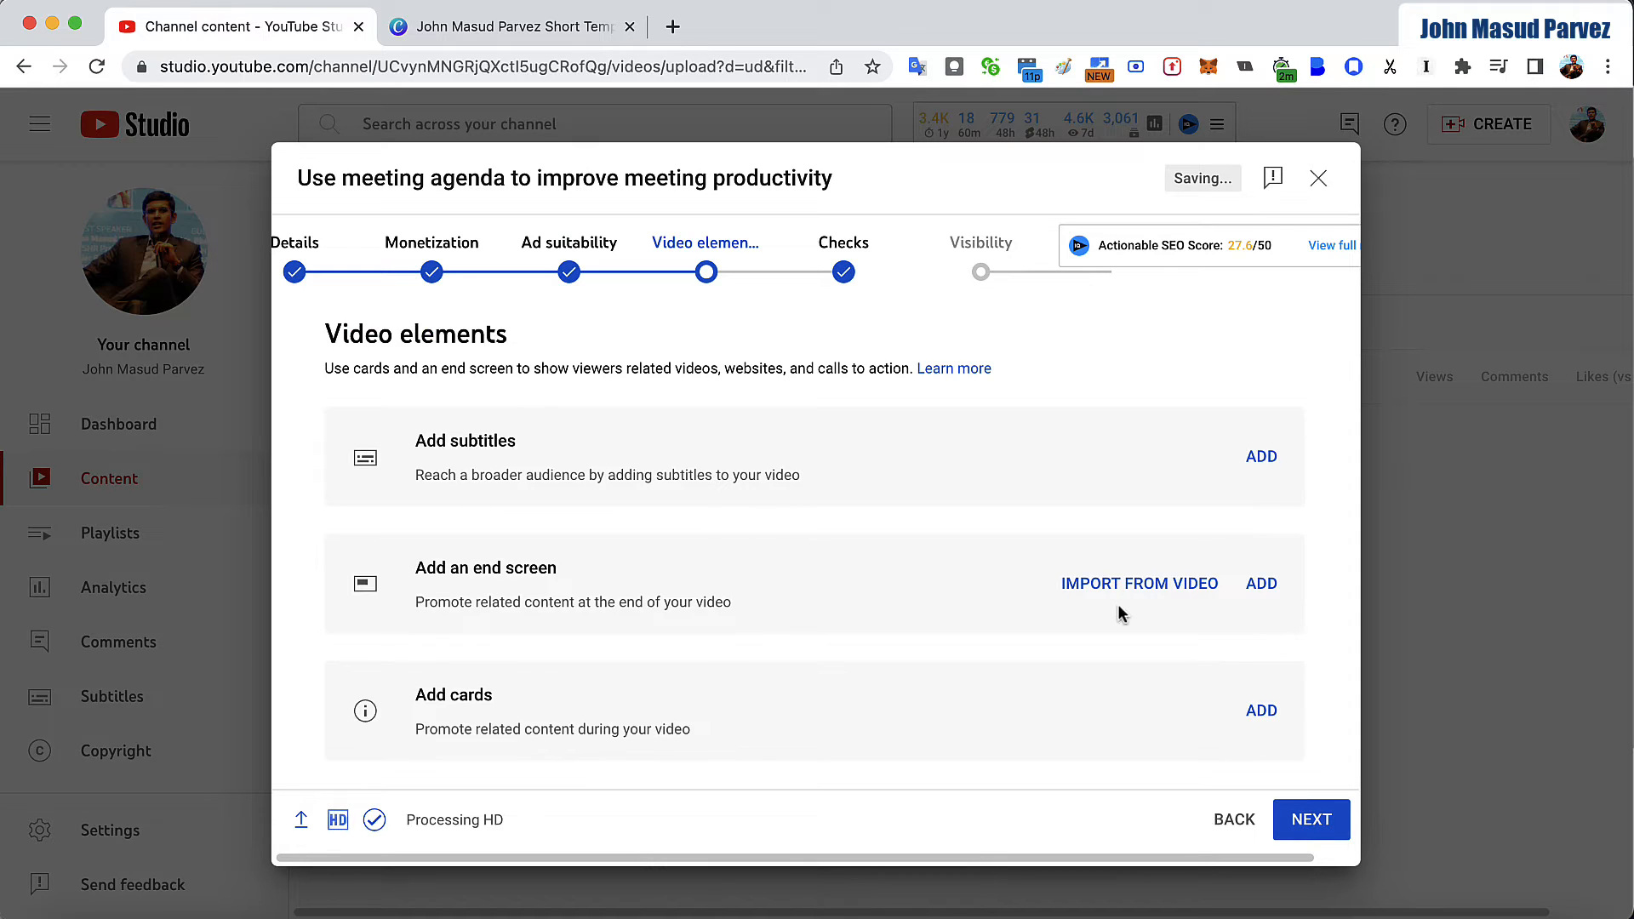
- Continue past the video elements and checks stages to the visibility settings without adding any elements
left_click(1316, 837)
left_click(1314, 820)
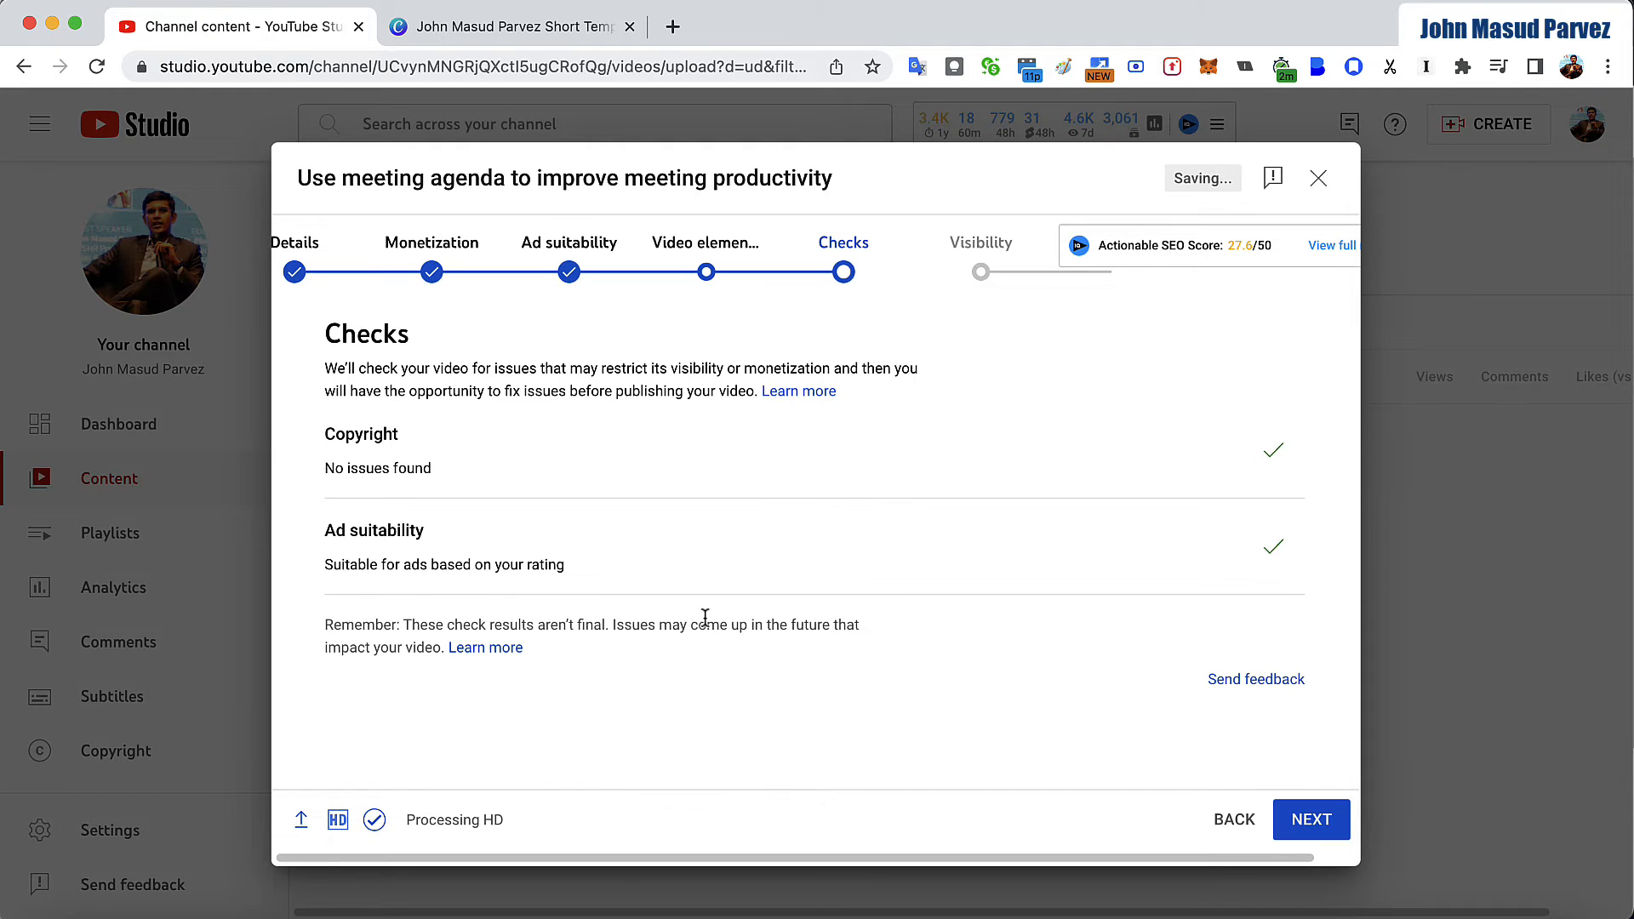
left_click(1319, 836)
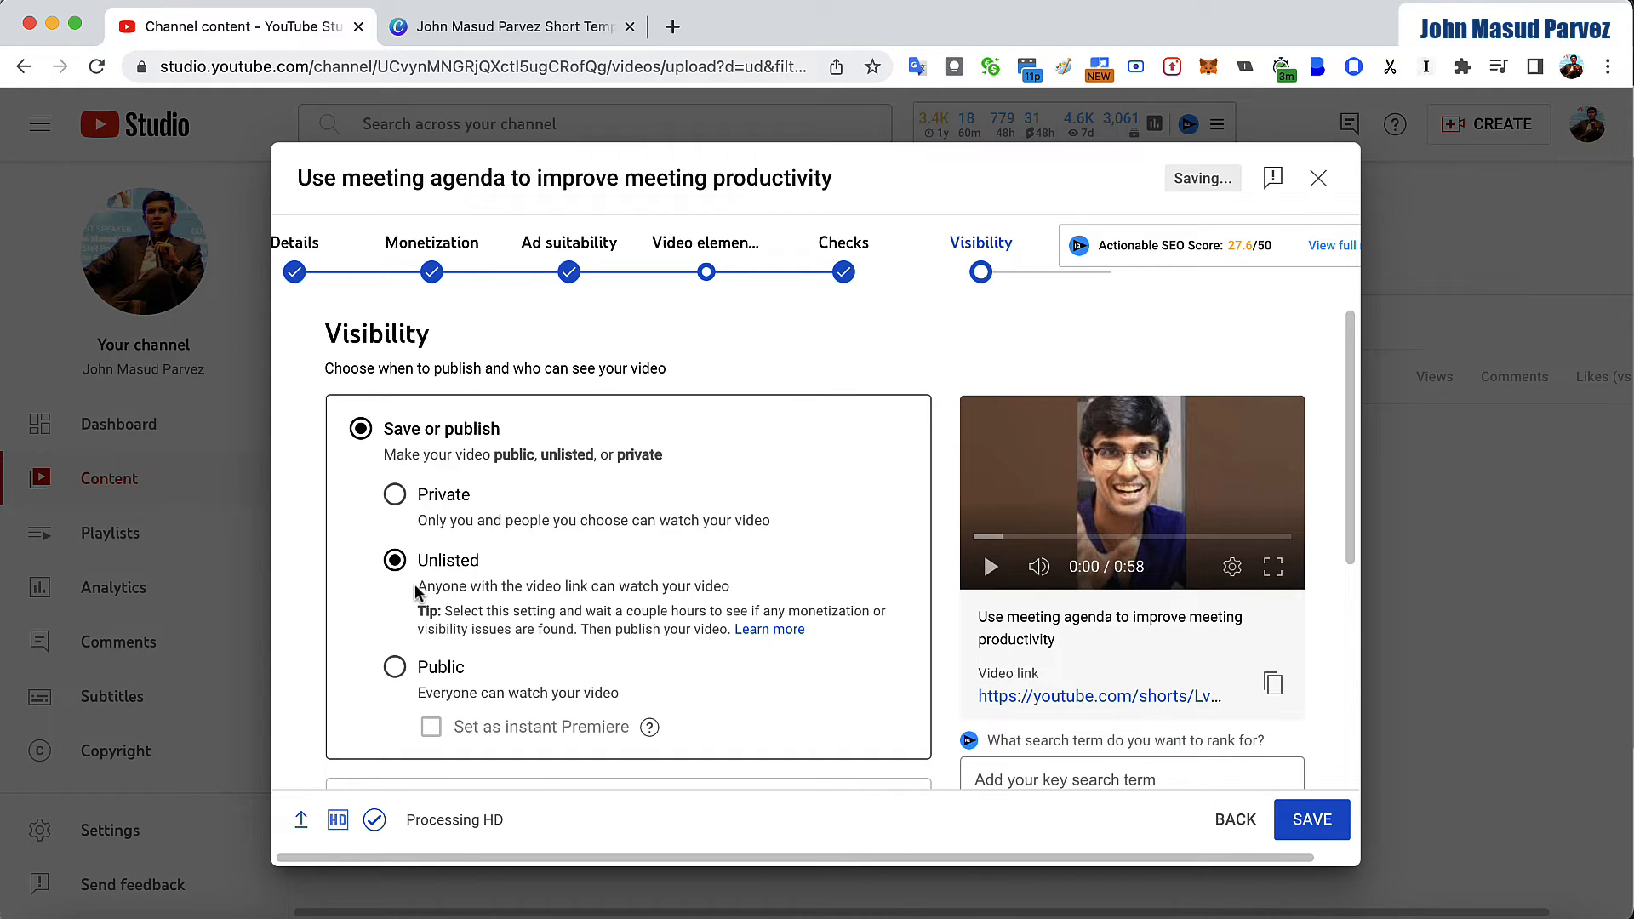
- Choose to schedule the video's publication and set it as a Premiere
scroll(409, 607, "down", 2)
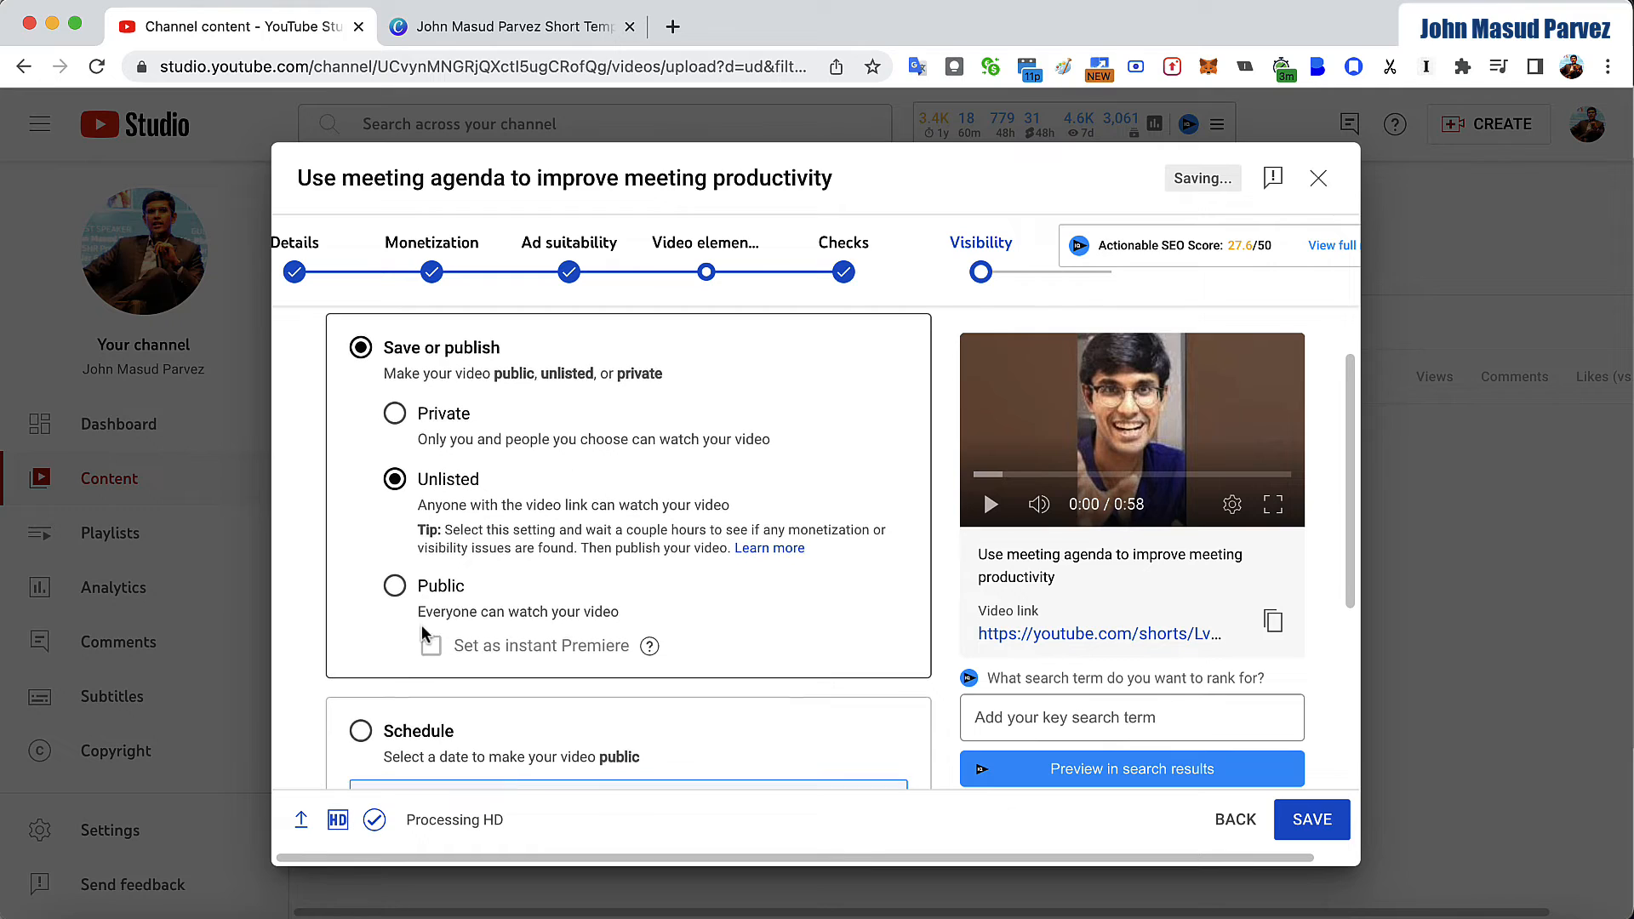
left_click(361, 729)
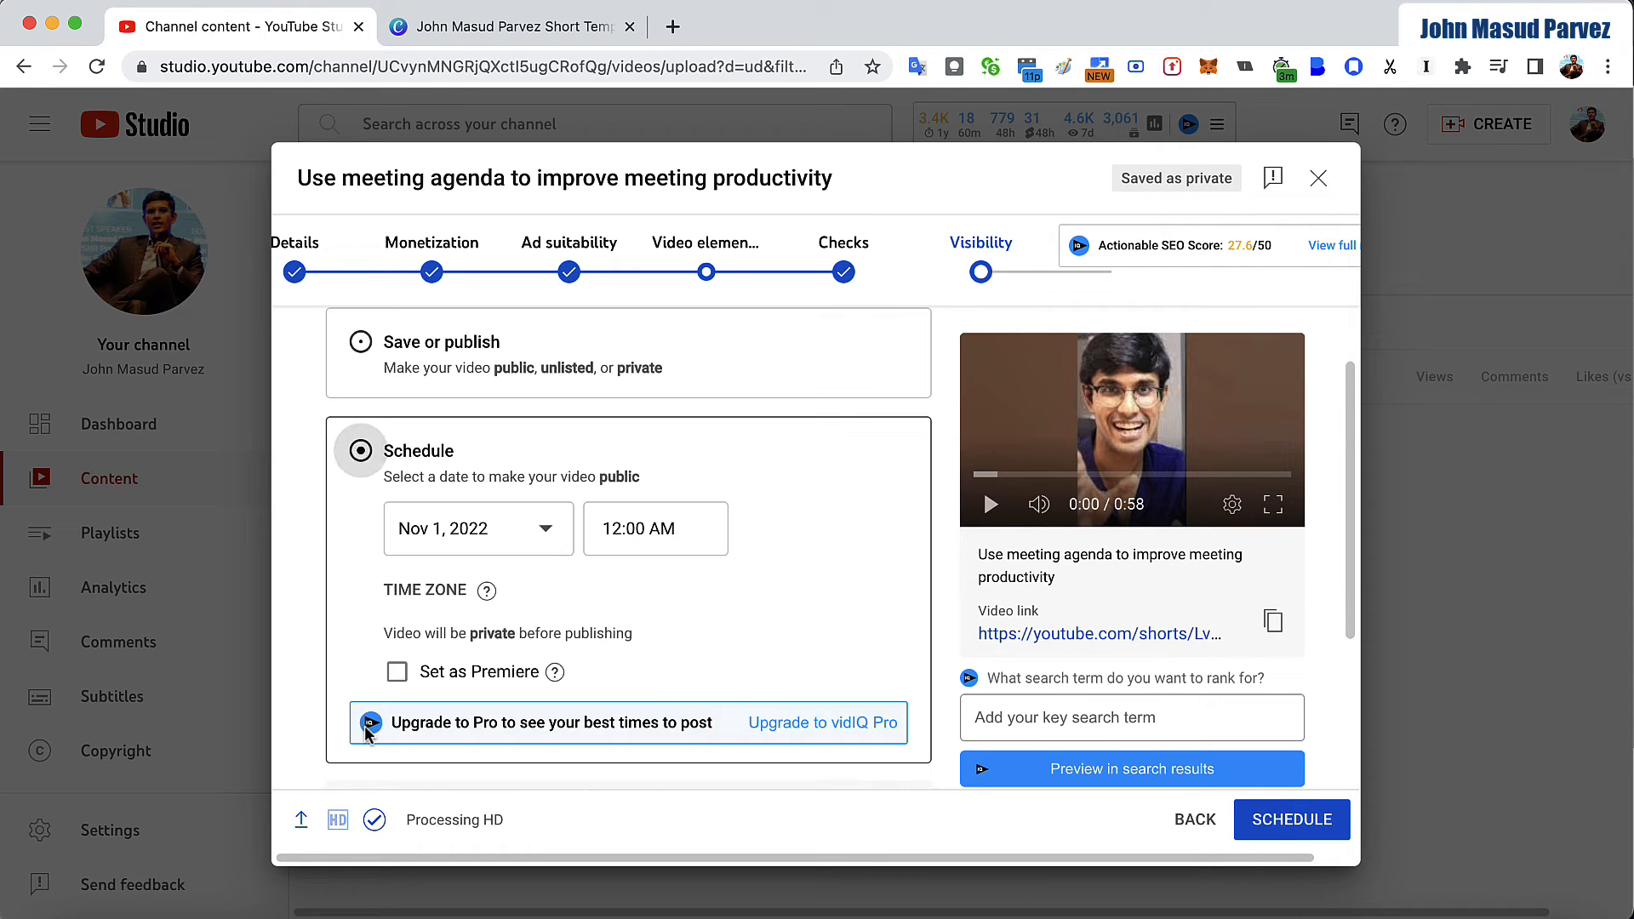
left_click(400, 673)
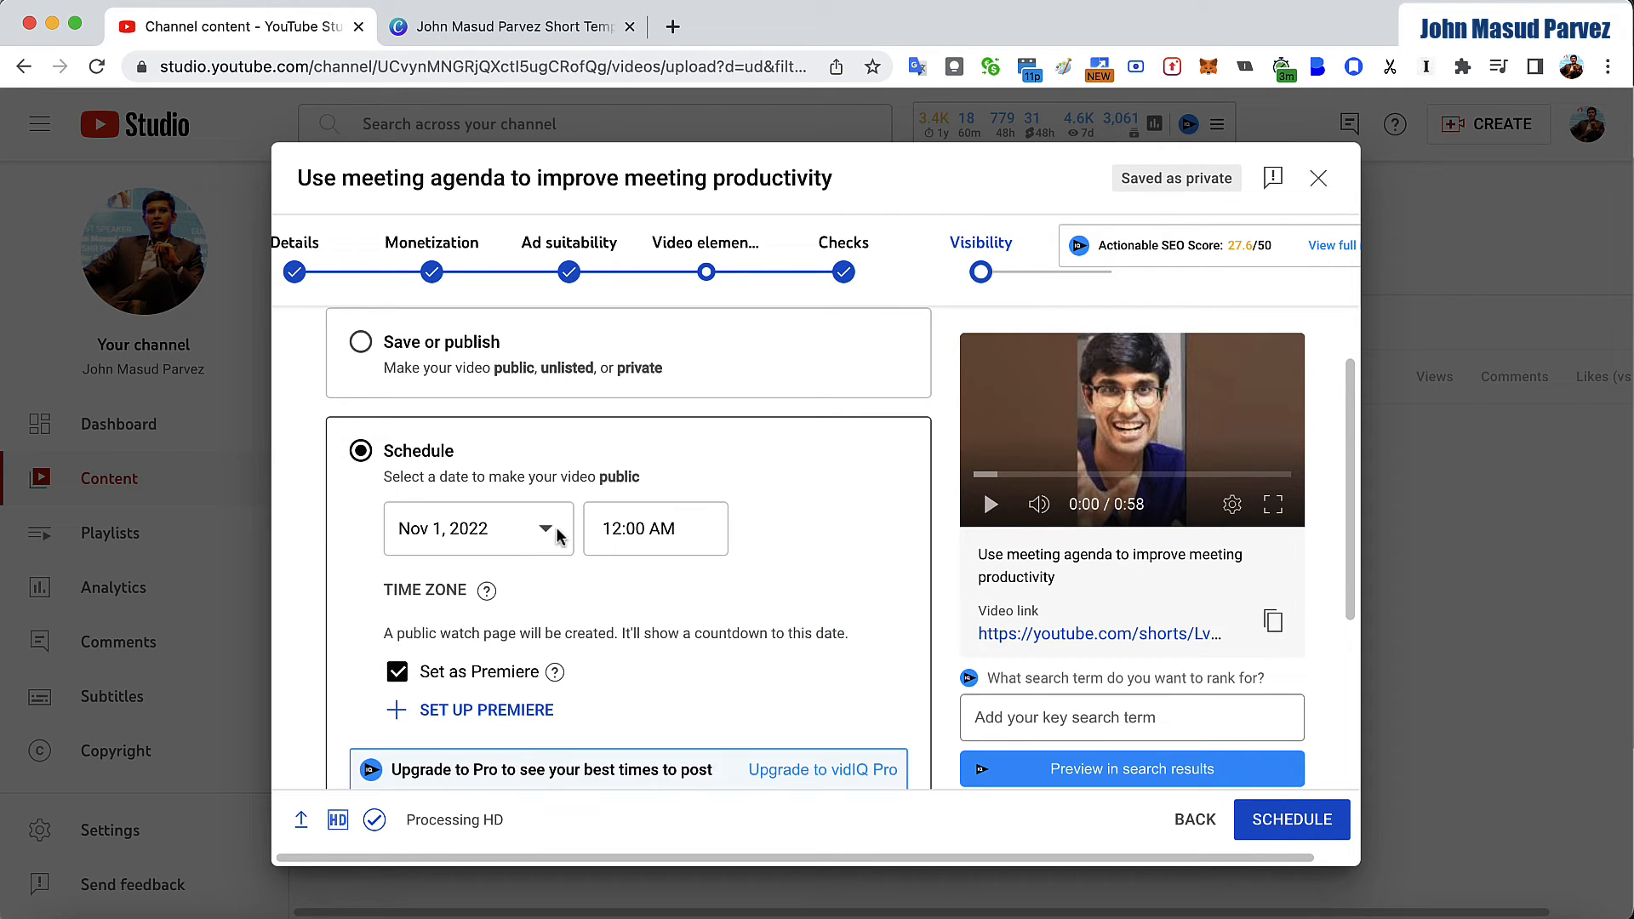
- Set the scheduled publication to Nov 30, 2022 at 8:00 PM
left_click(620, 531)
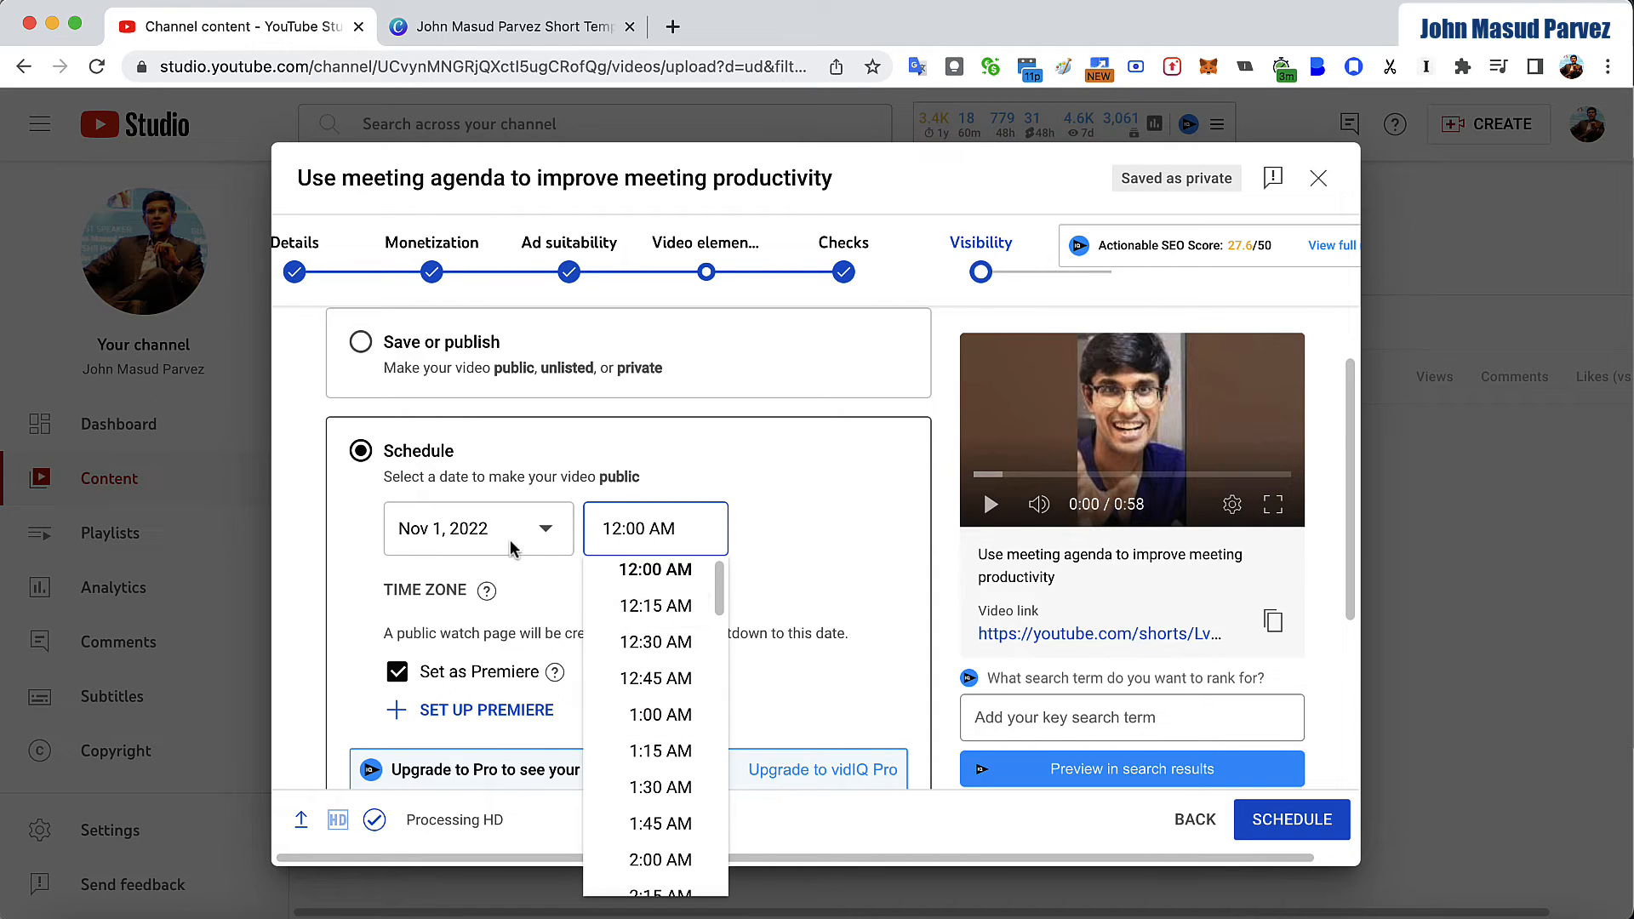
left_click(492, 584)
left_click(476, 529)
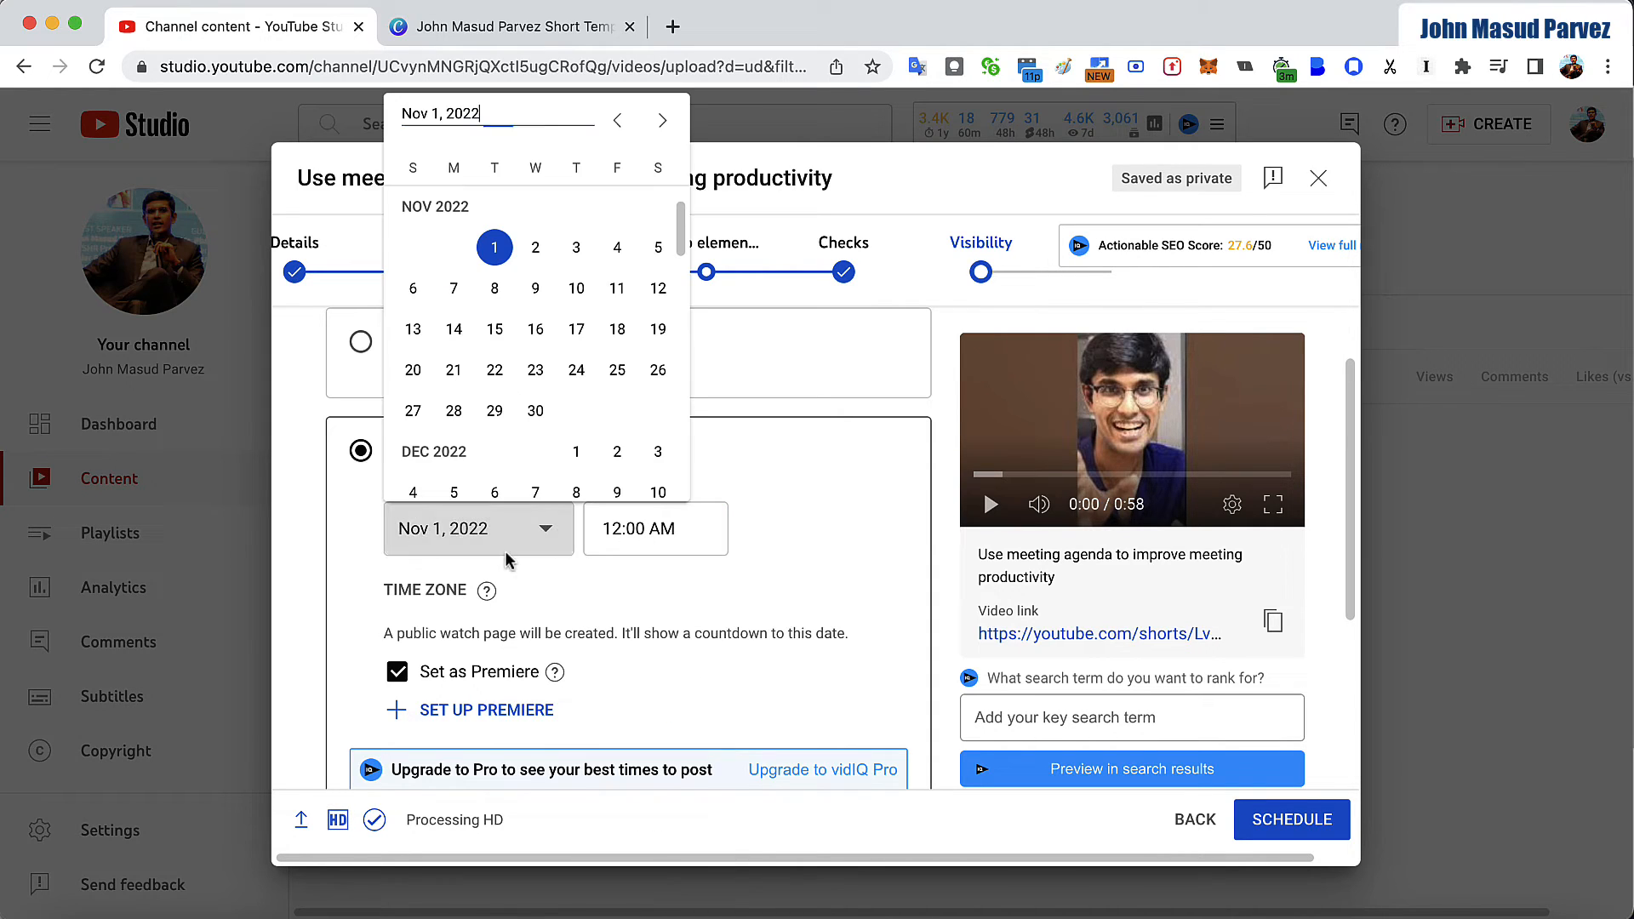
left_click(535, 411)
left_click(655, 528)
scroll(653, 688, "down", 15)
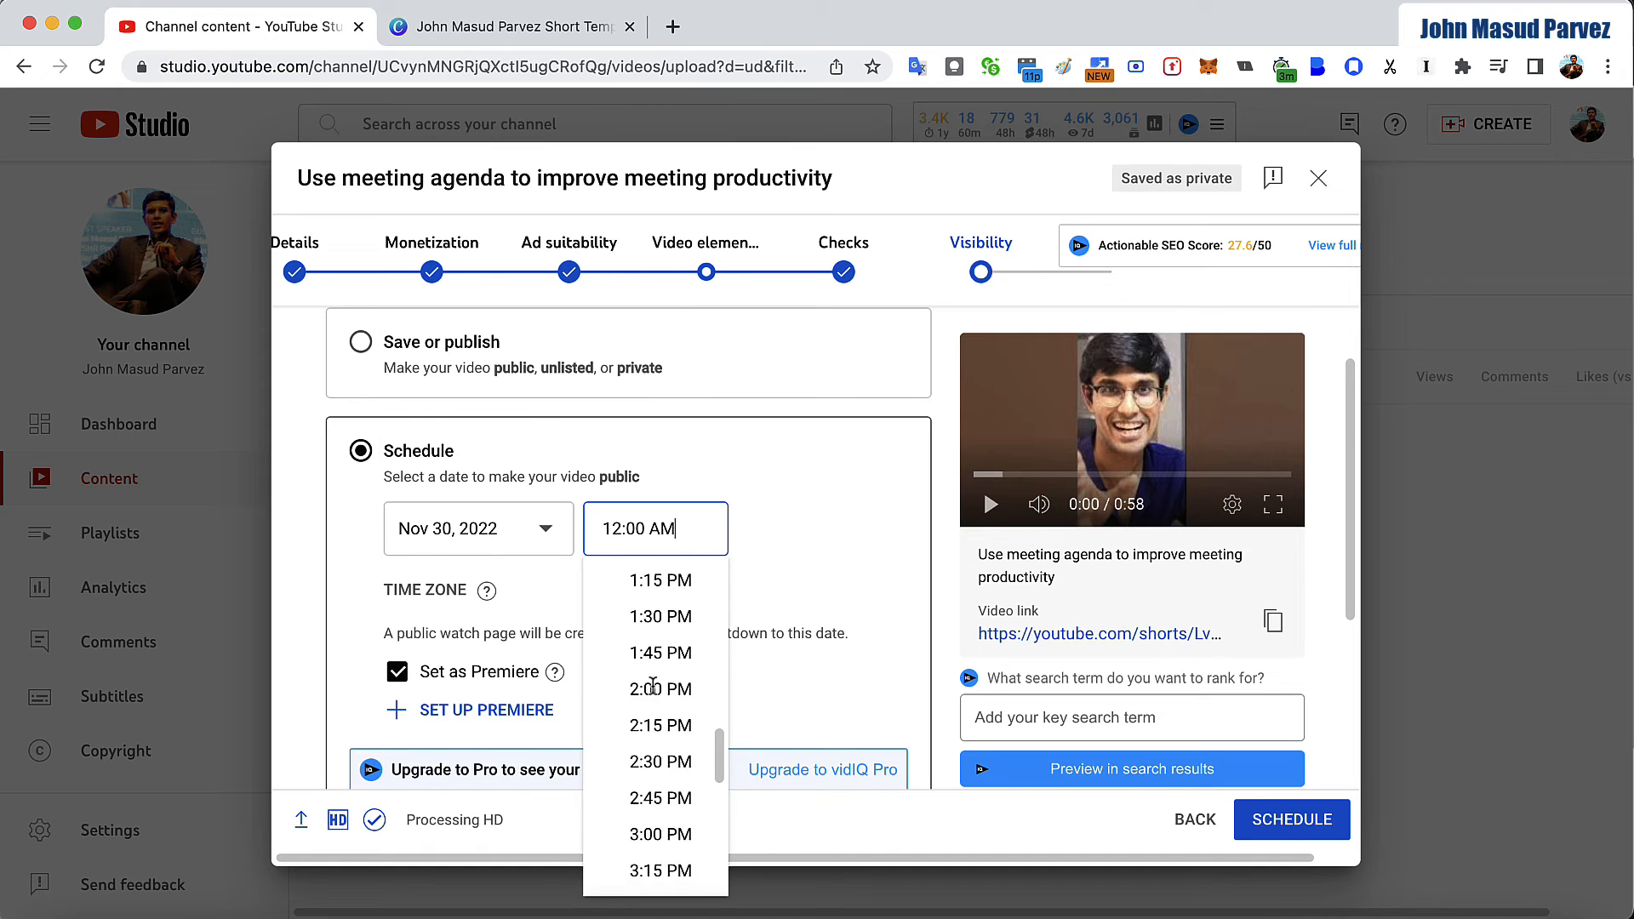
scroll(652, 688, "down", 10)
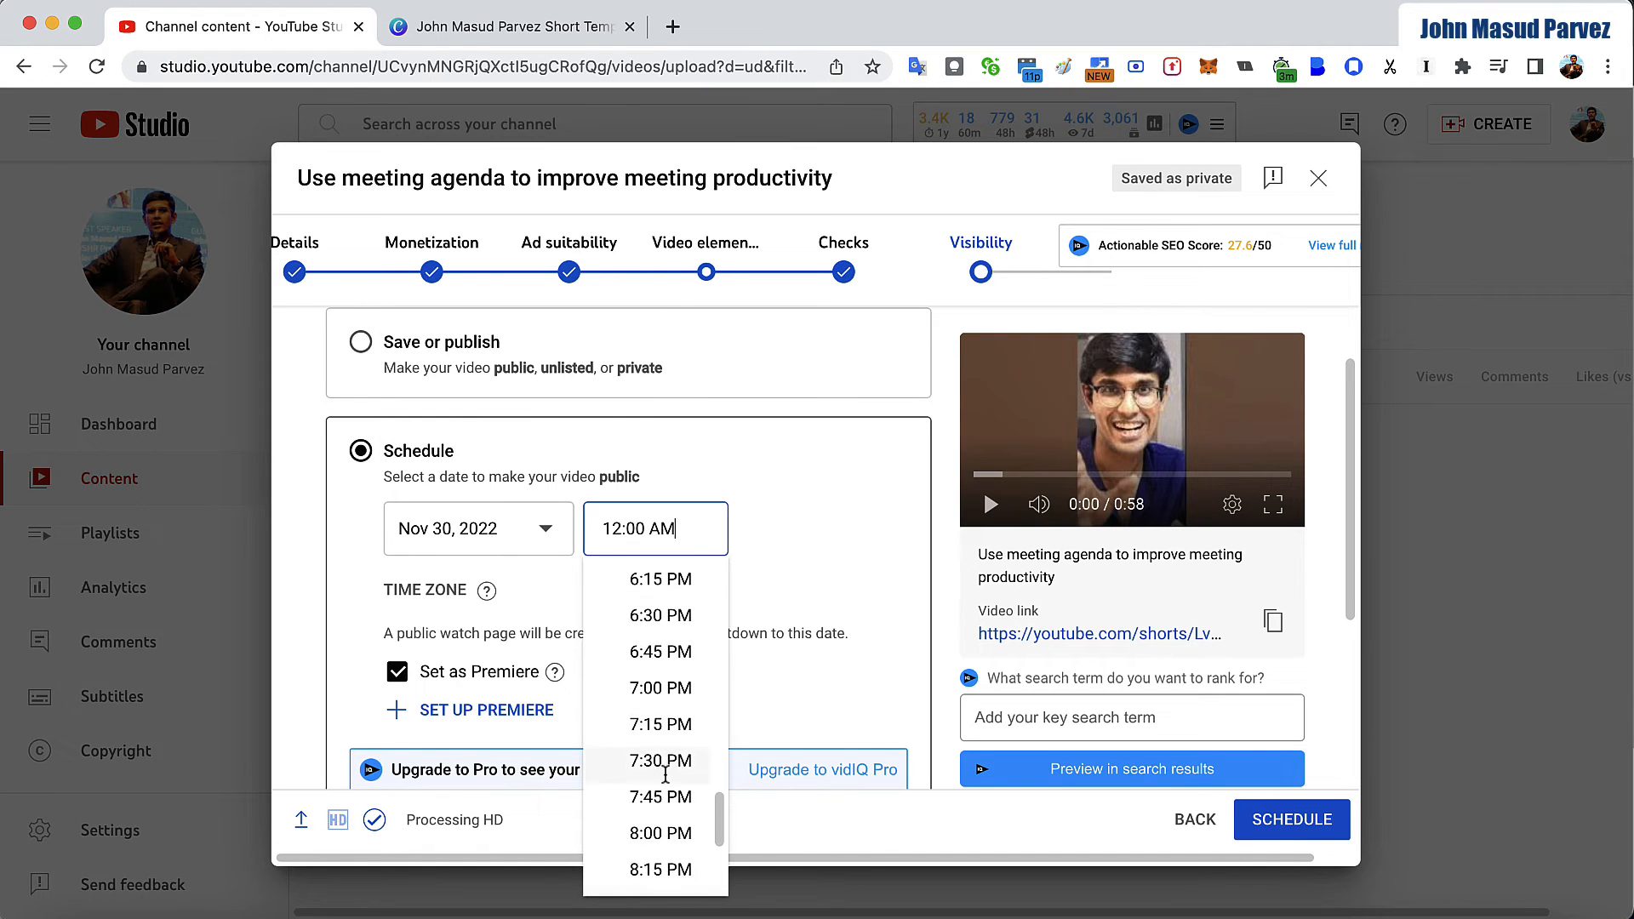
left_click(662, 833)
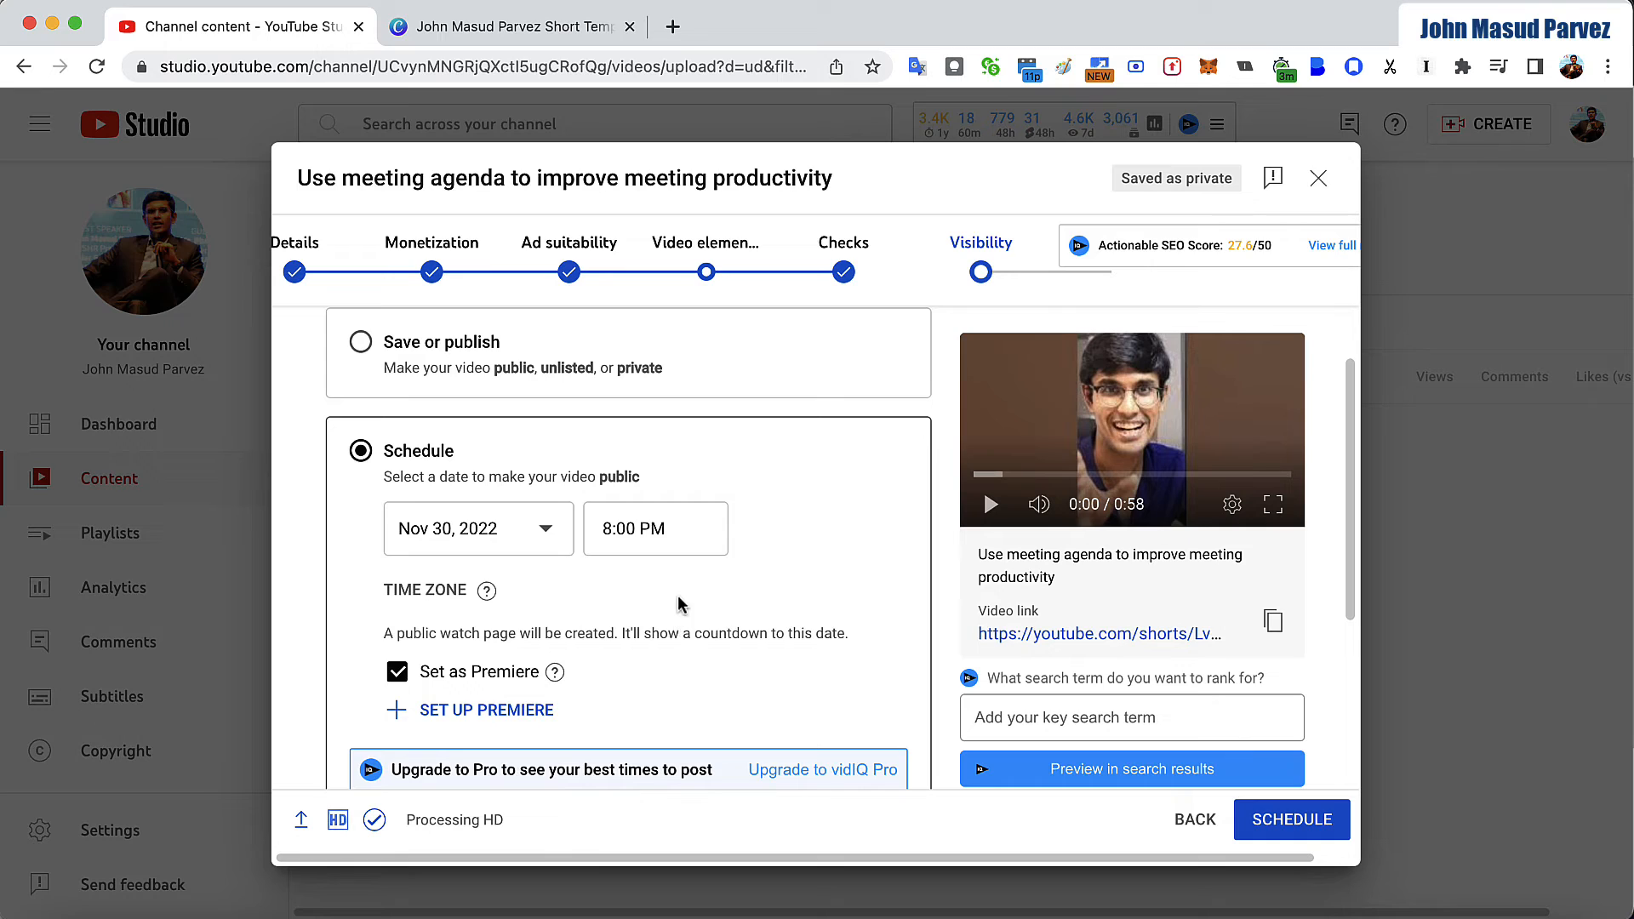
- Change the scheduled publication date to Oct 31, 2022
left_click(667, 528)
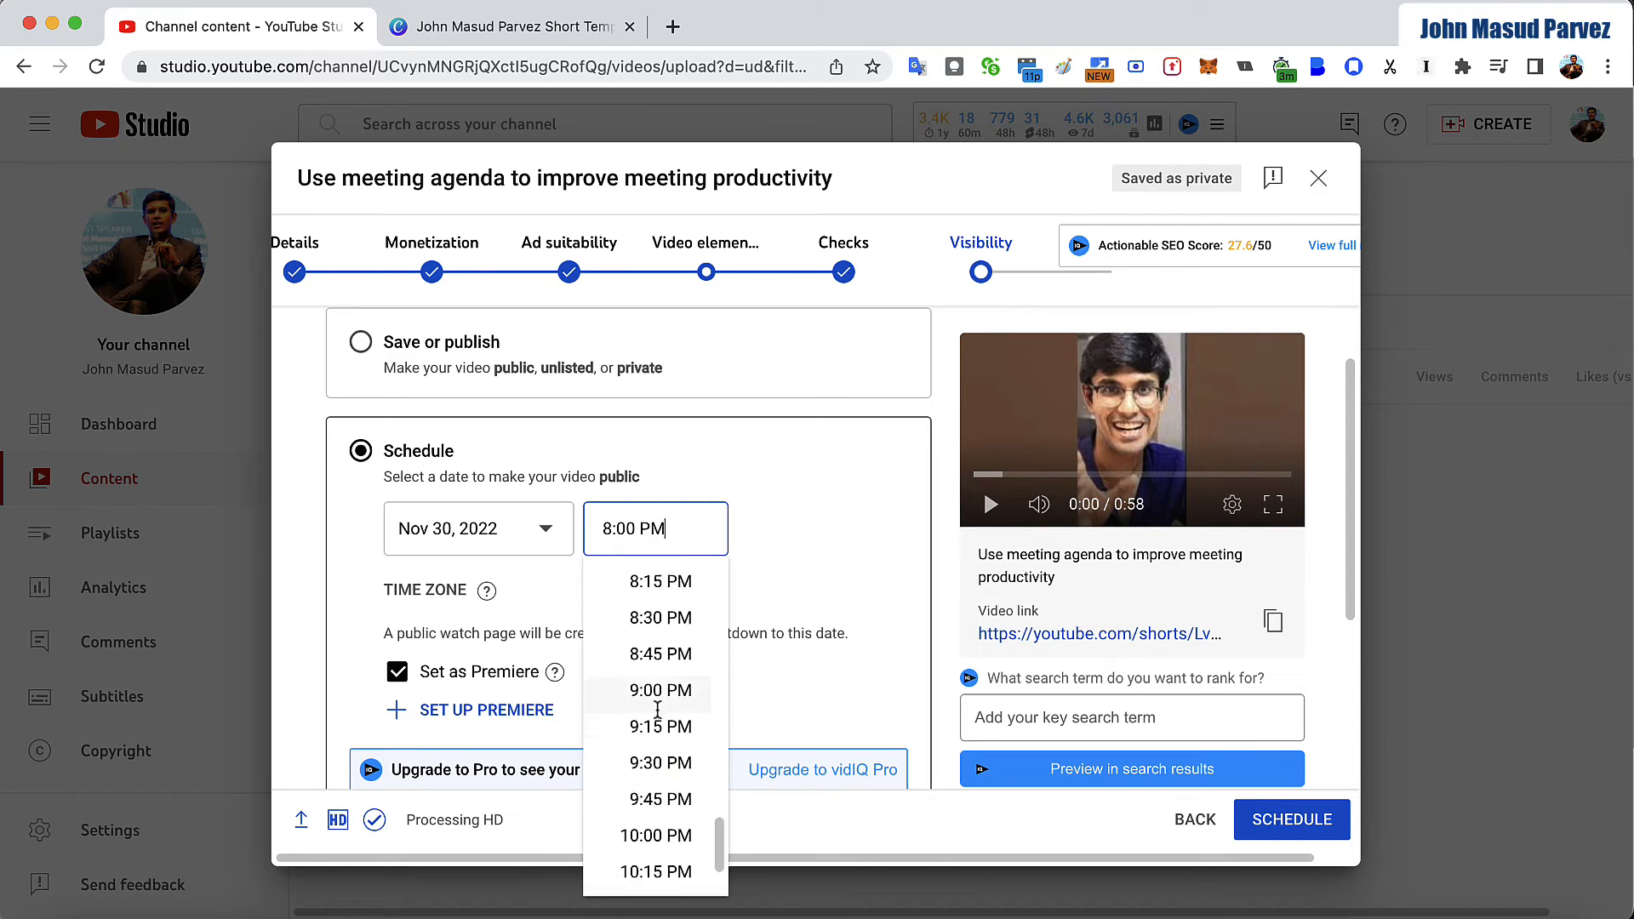
left_click(543, 535)
left_click(542, 536)
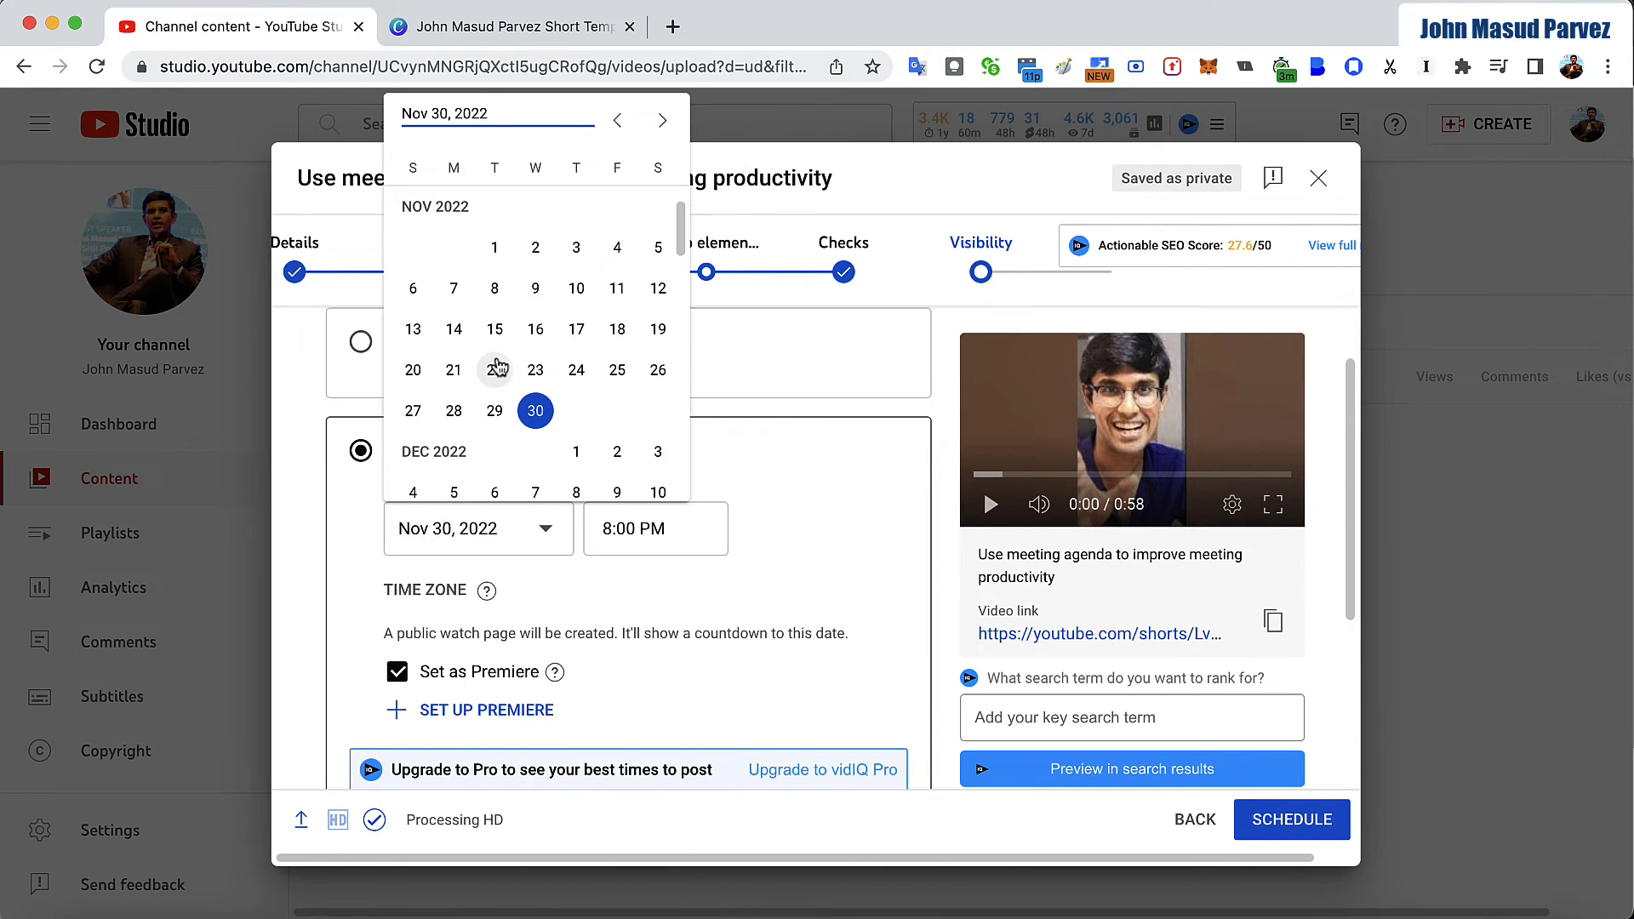
scroll(477, 366, "up", 5)
left_click(454, 371)
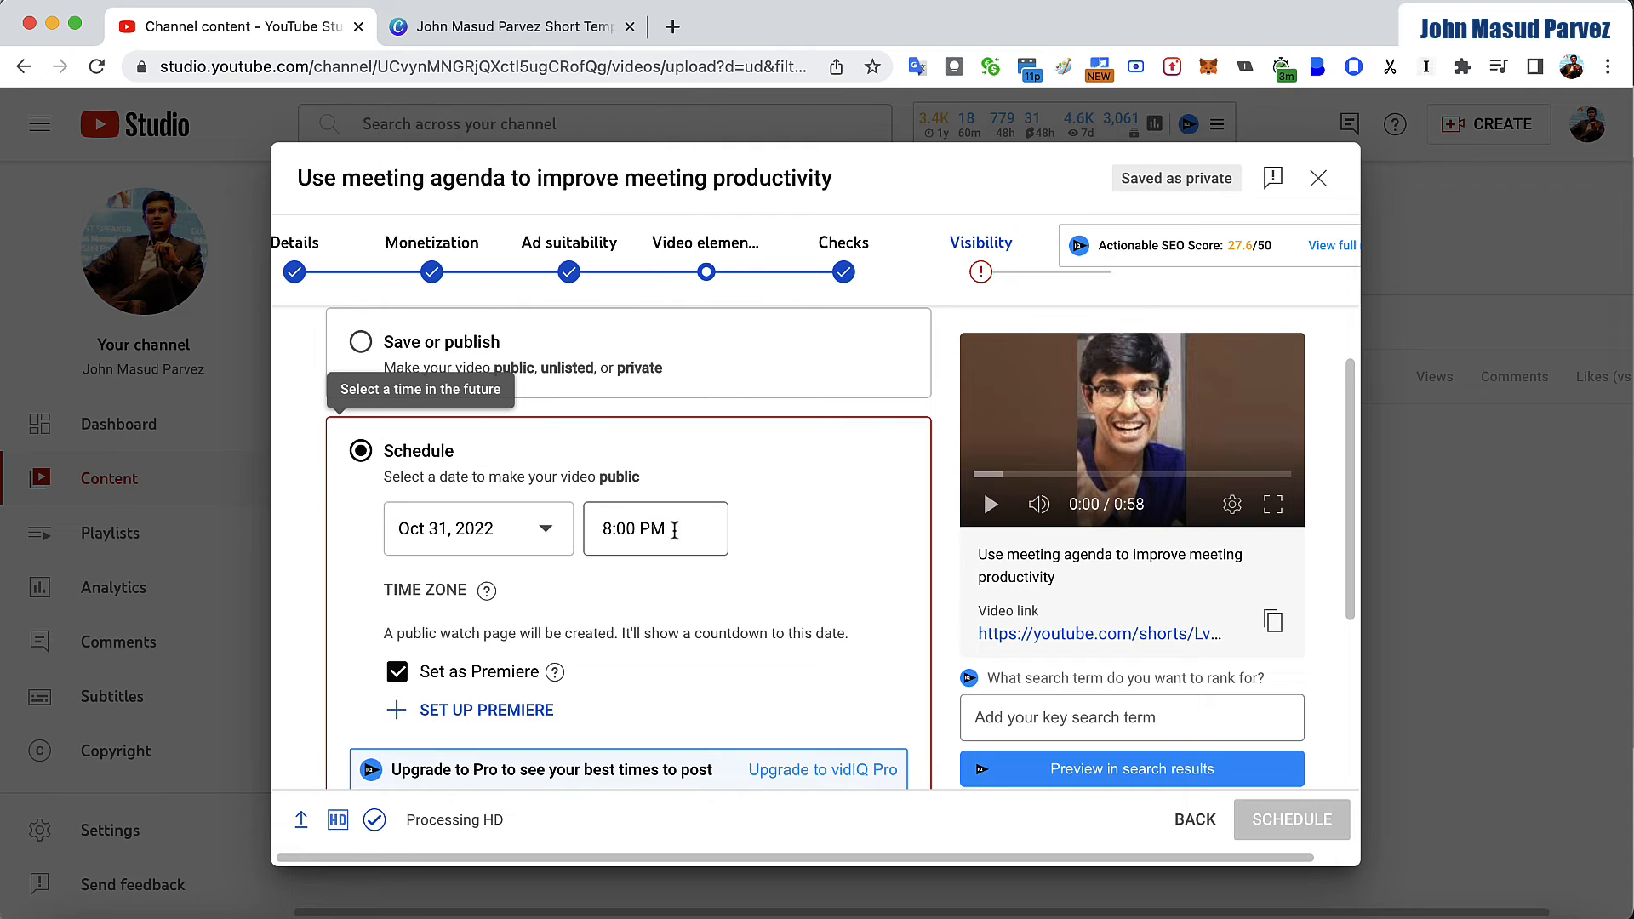
- Set the scheduled publication time to 9:15 PM and submit the video for scheduling
left_click(677, 528)
scroll(679, 717, "down", 3)
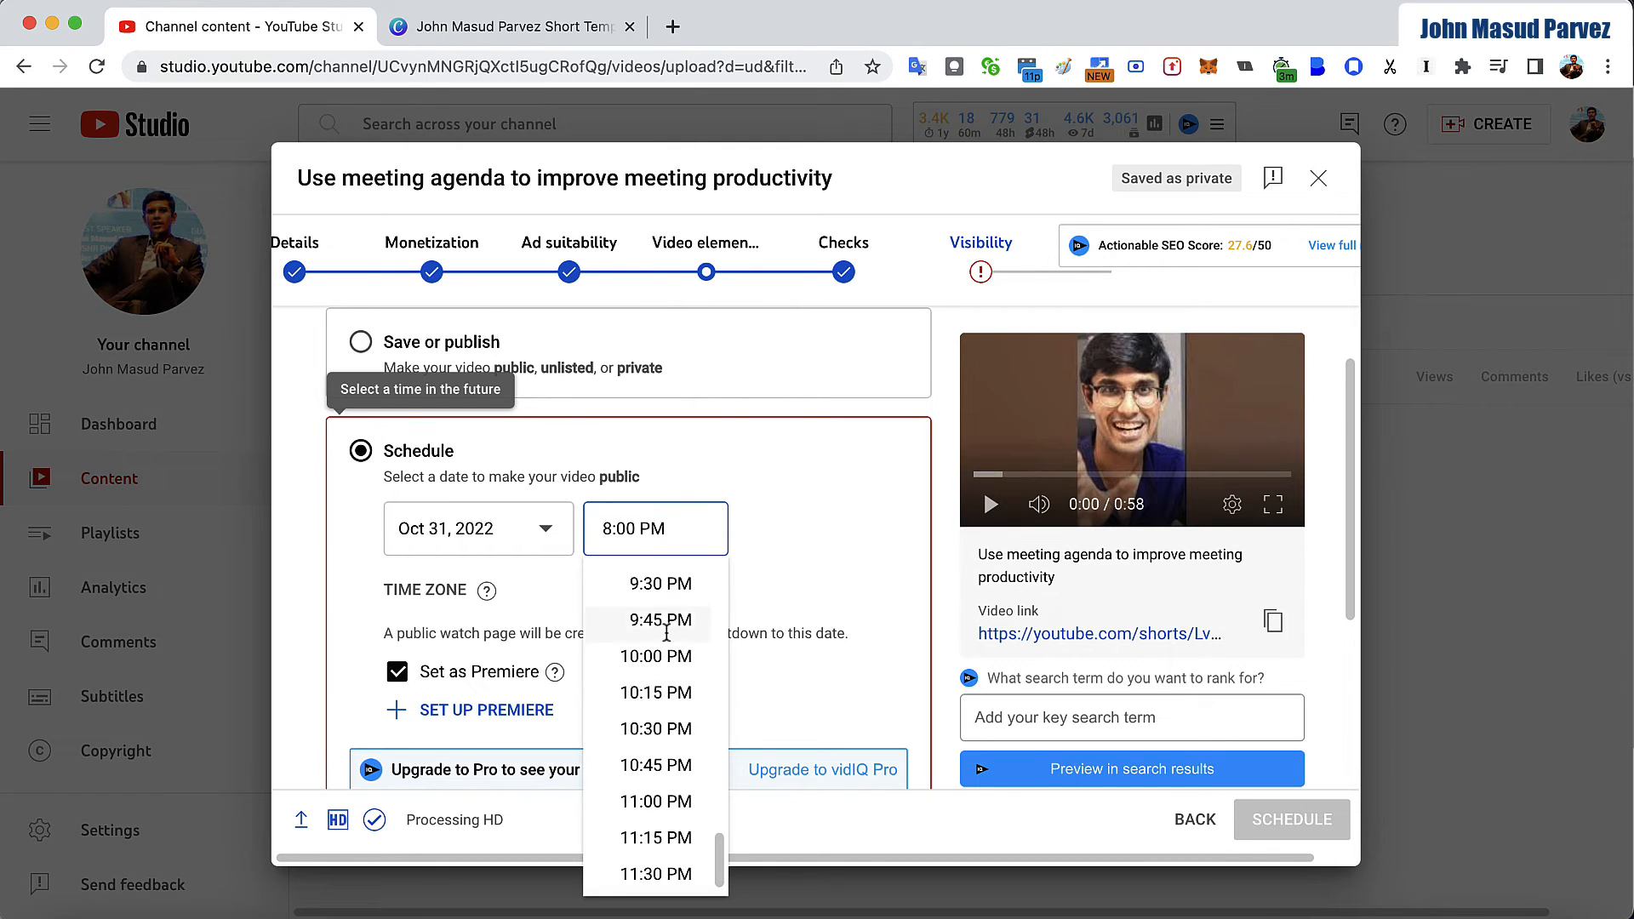
scroll(668, 614, "up", 1)
scroll(668, 614, "up", 1)
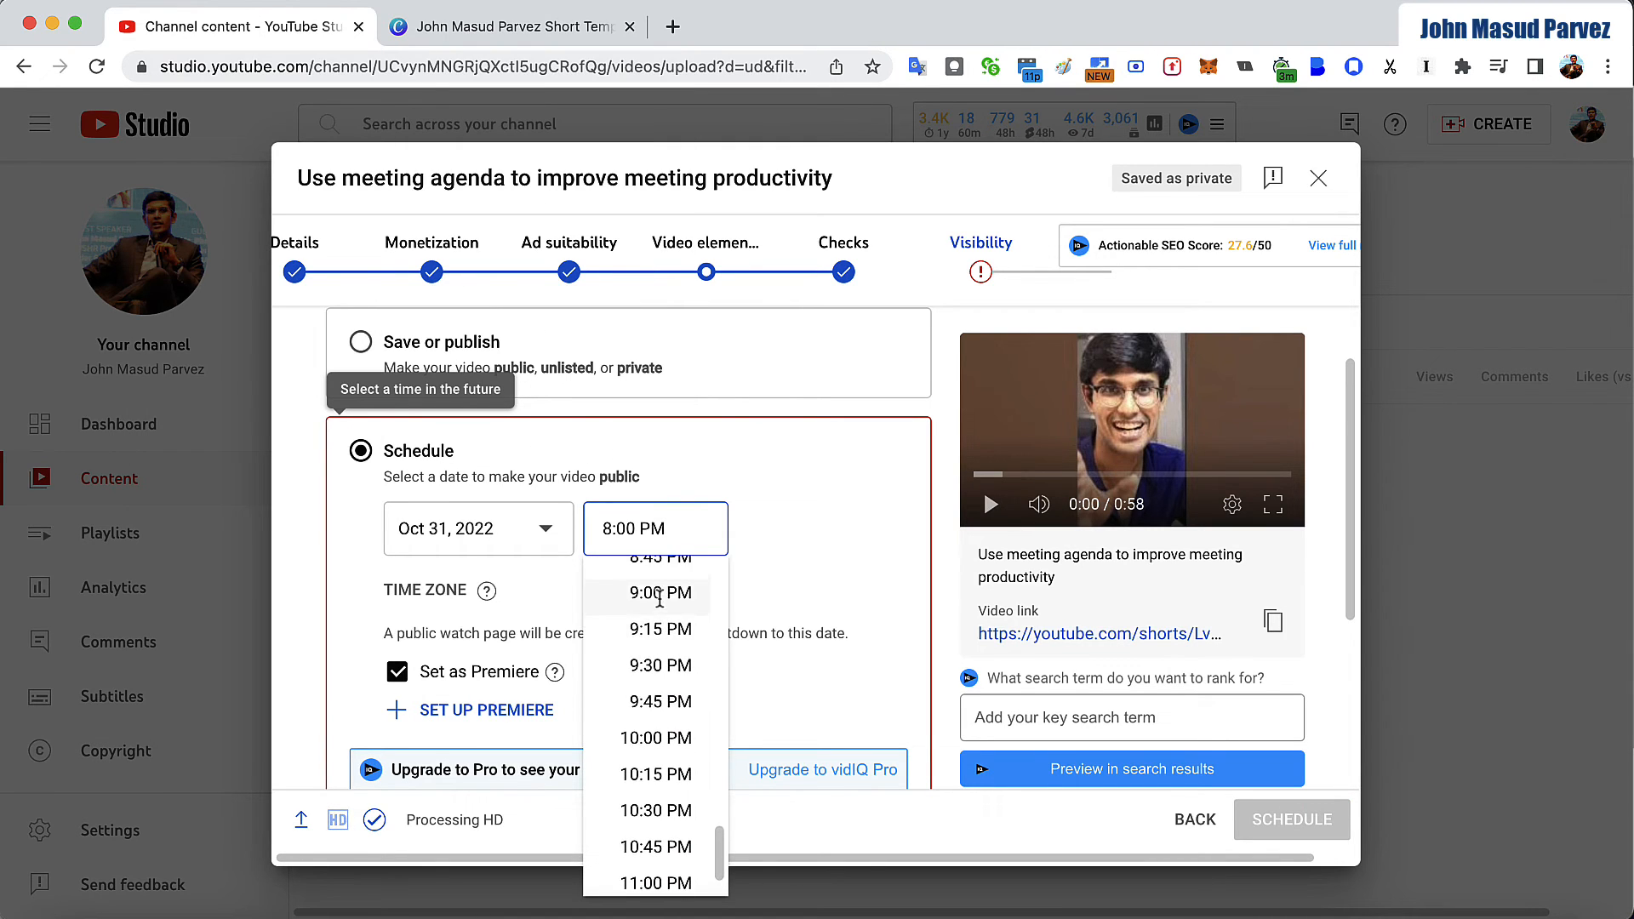
left_click(663, 626)
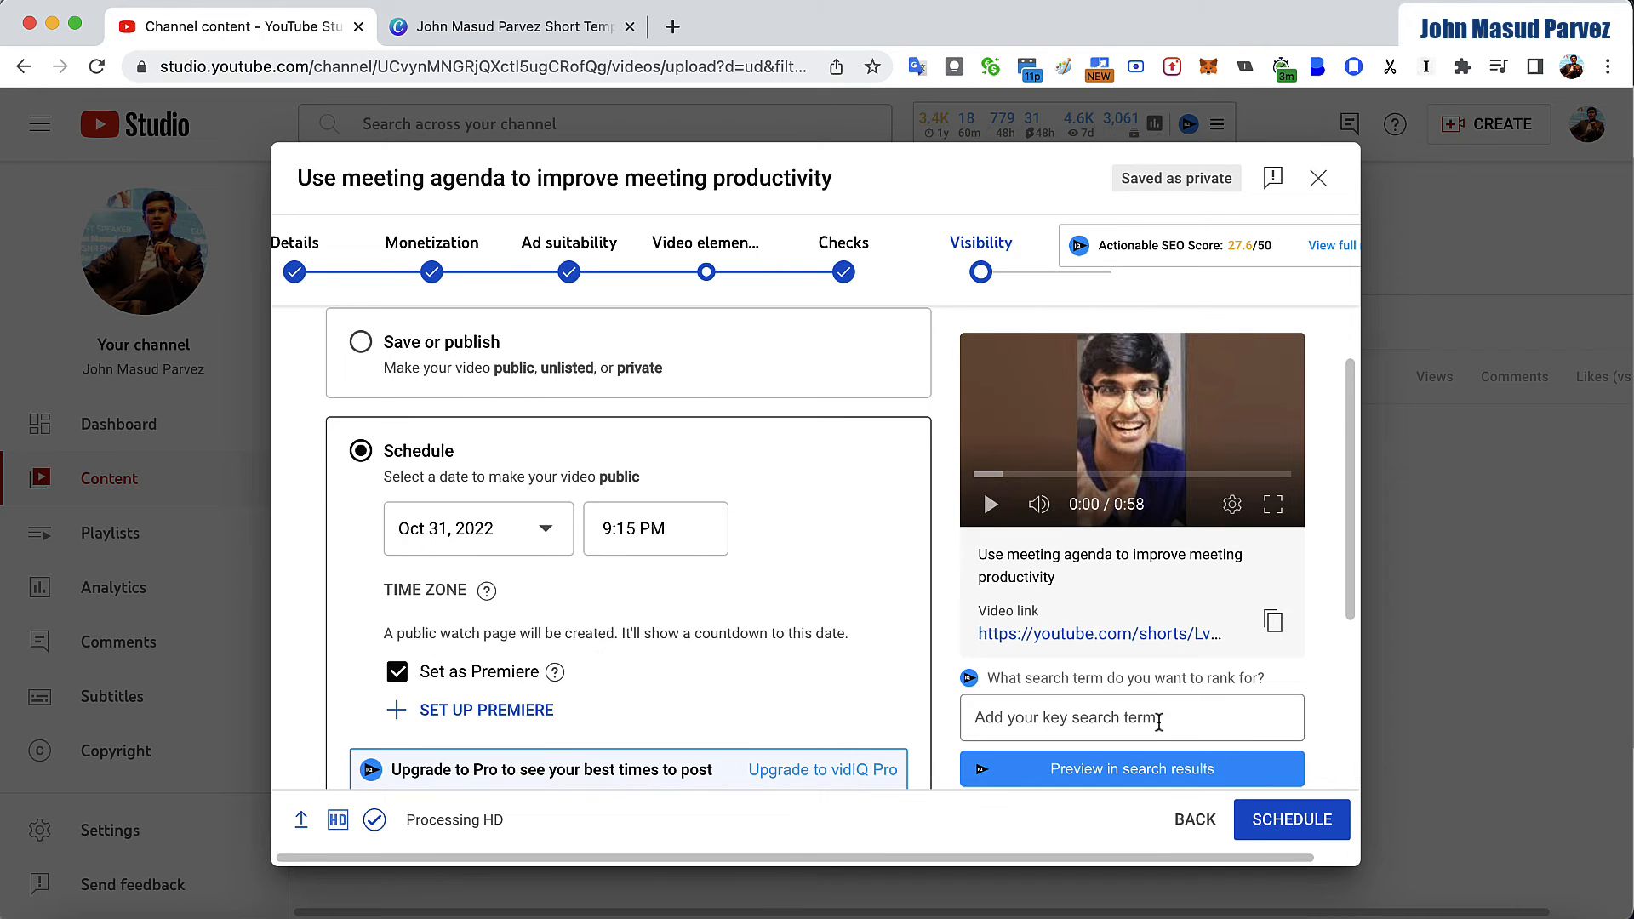
left_click(1281, 820)
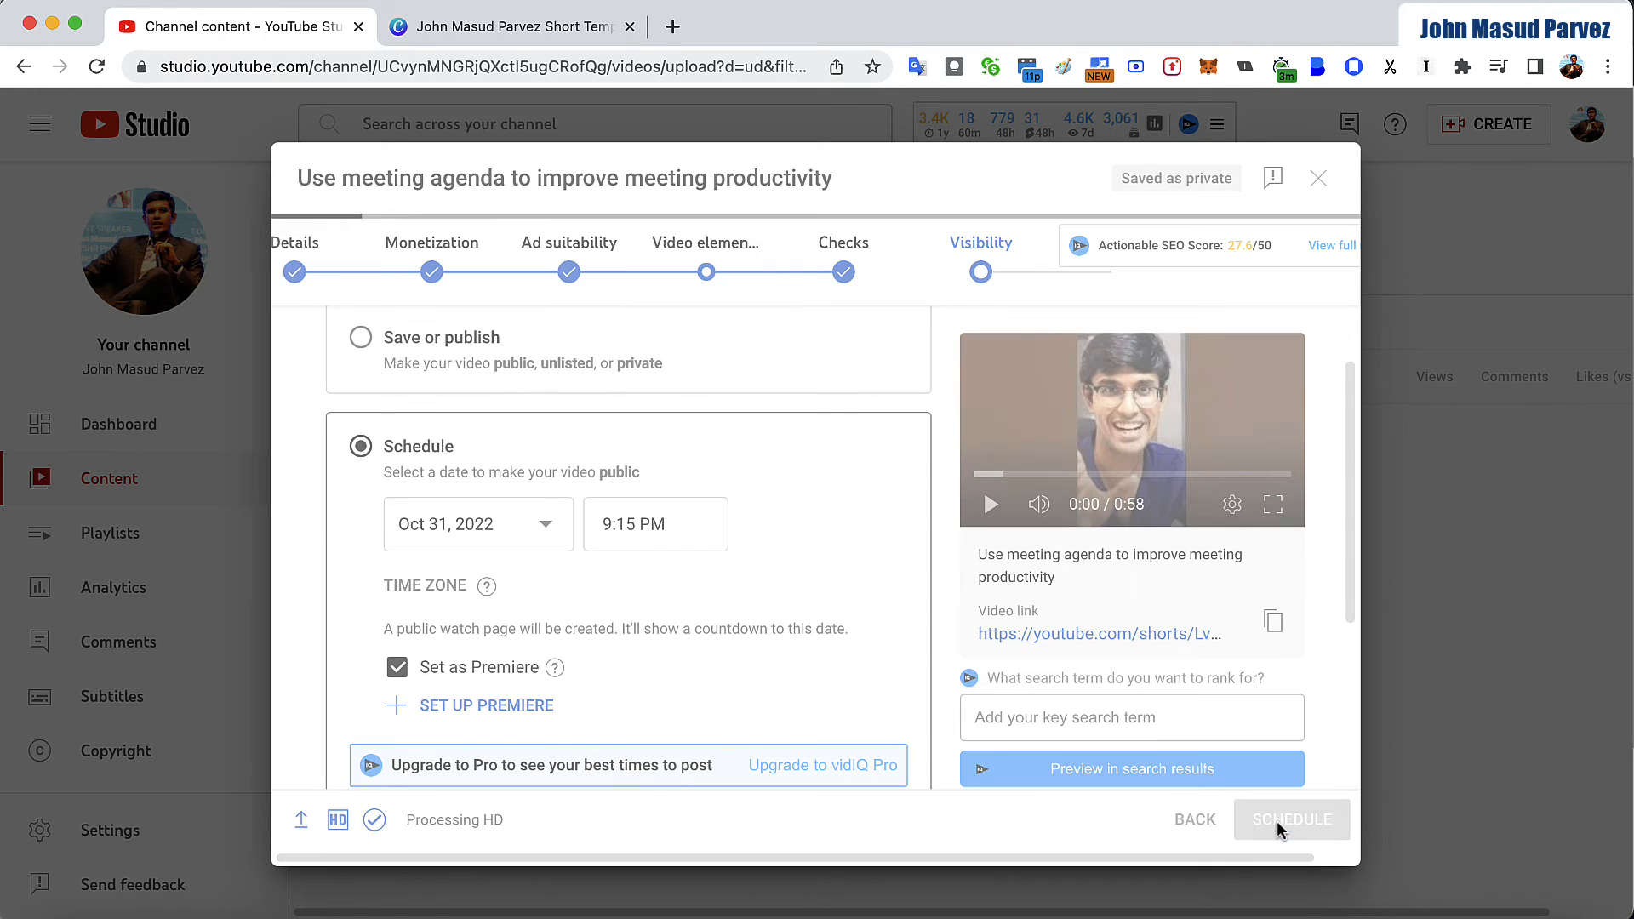